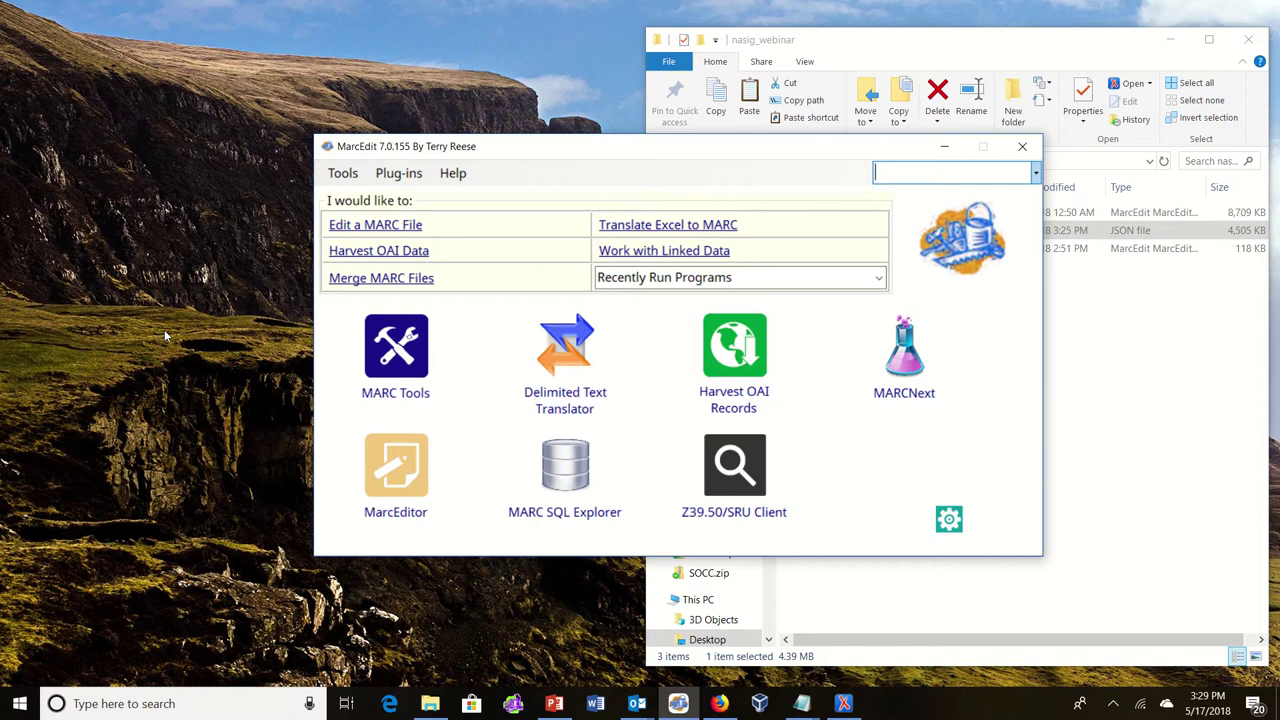
Review json_sample.json, close its editor, then close the main MarcEdit window with Alt+F4.
click(843, 703)
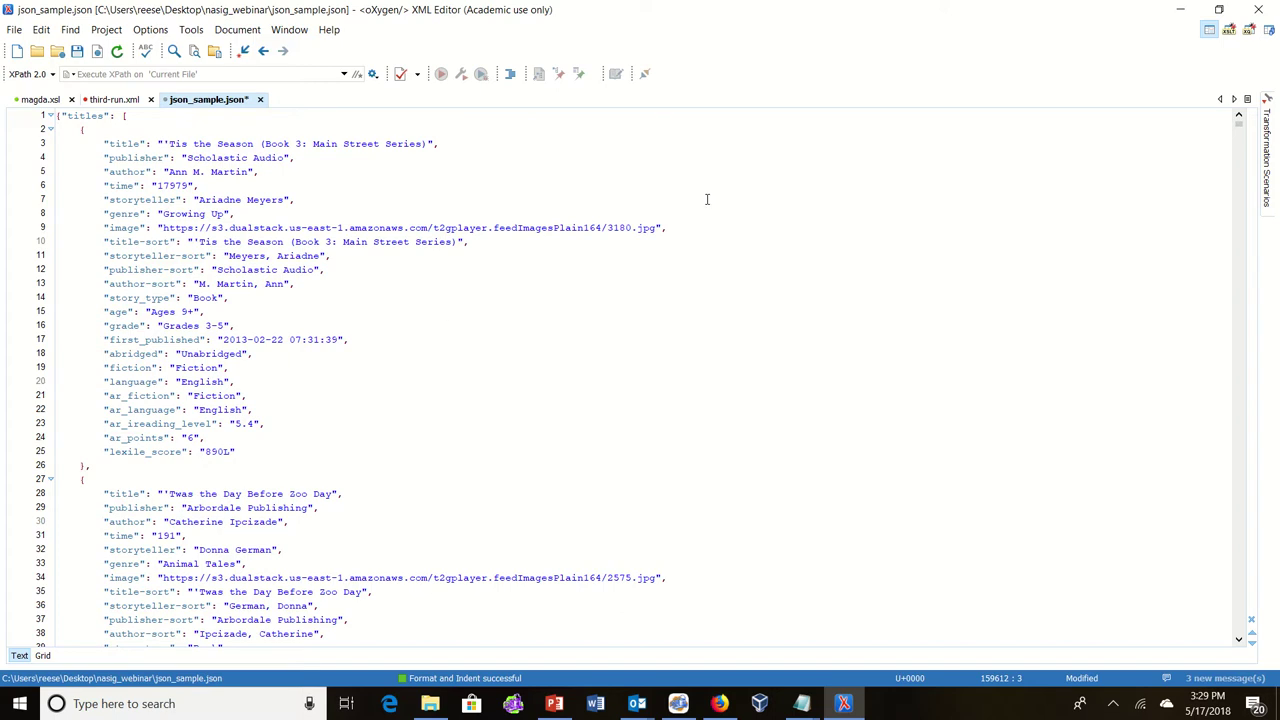
click(1179, 10)
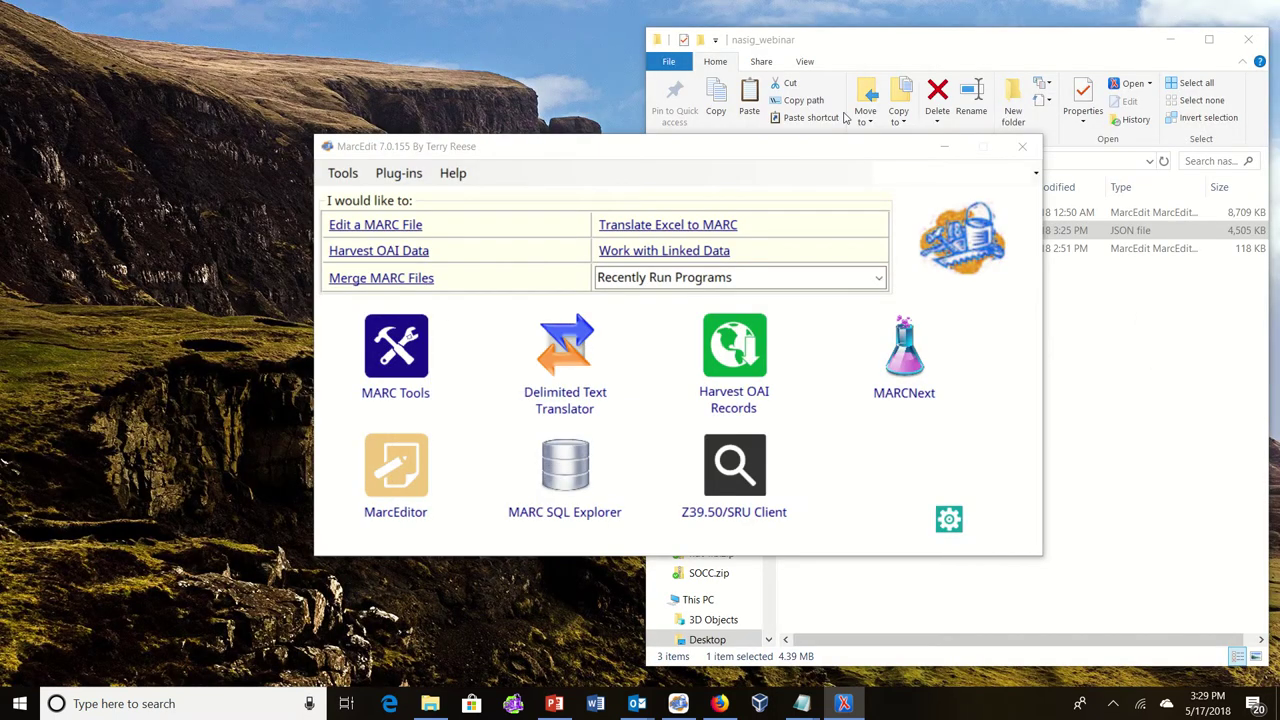
click(786, 161)
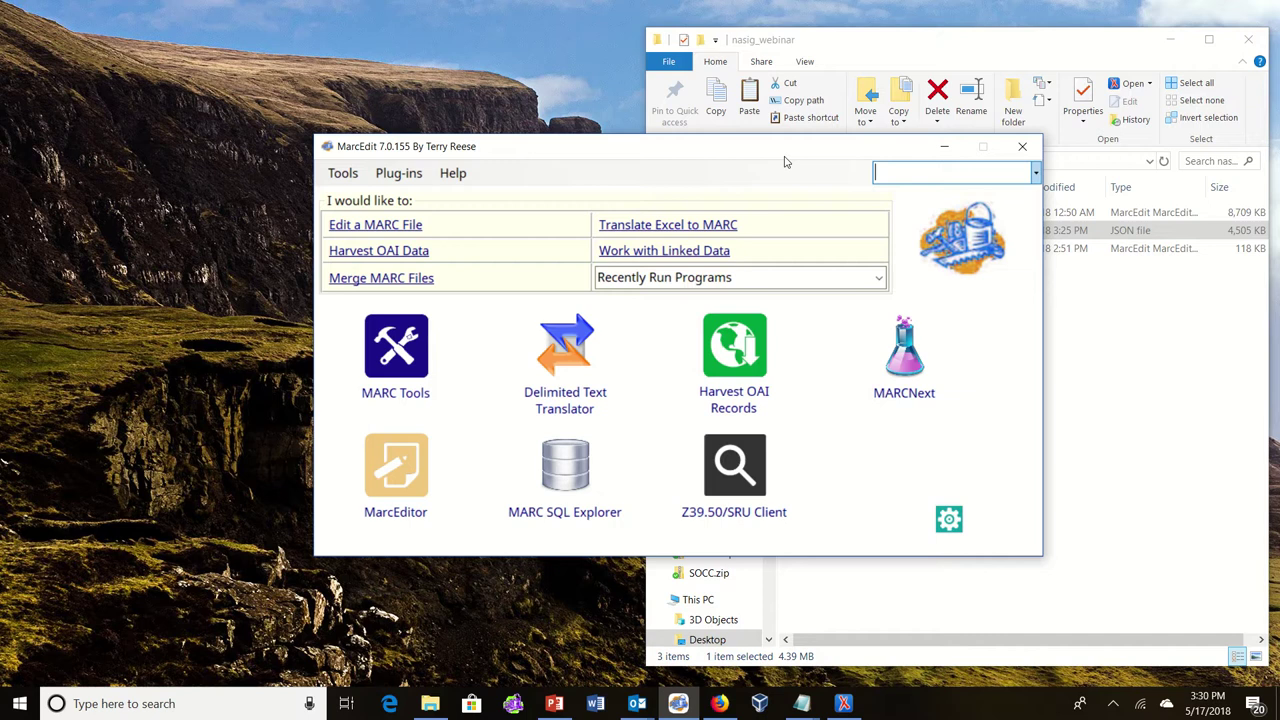
key(alt+F4)
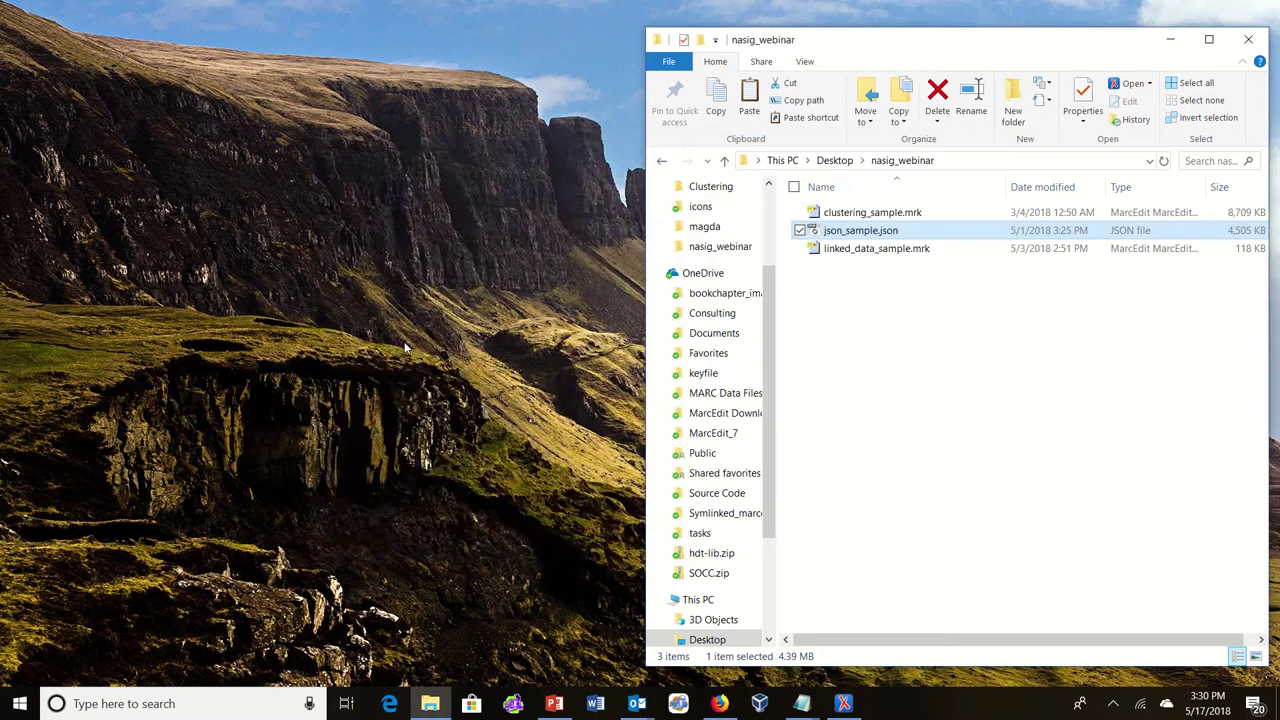
Switch to MARC Tools, keep MarcBreaker as the operation, and open Tools > Edit XML Function List.
key(alt+Tab)
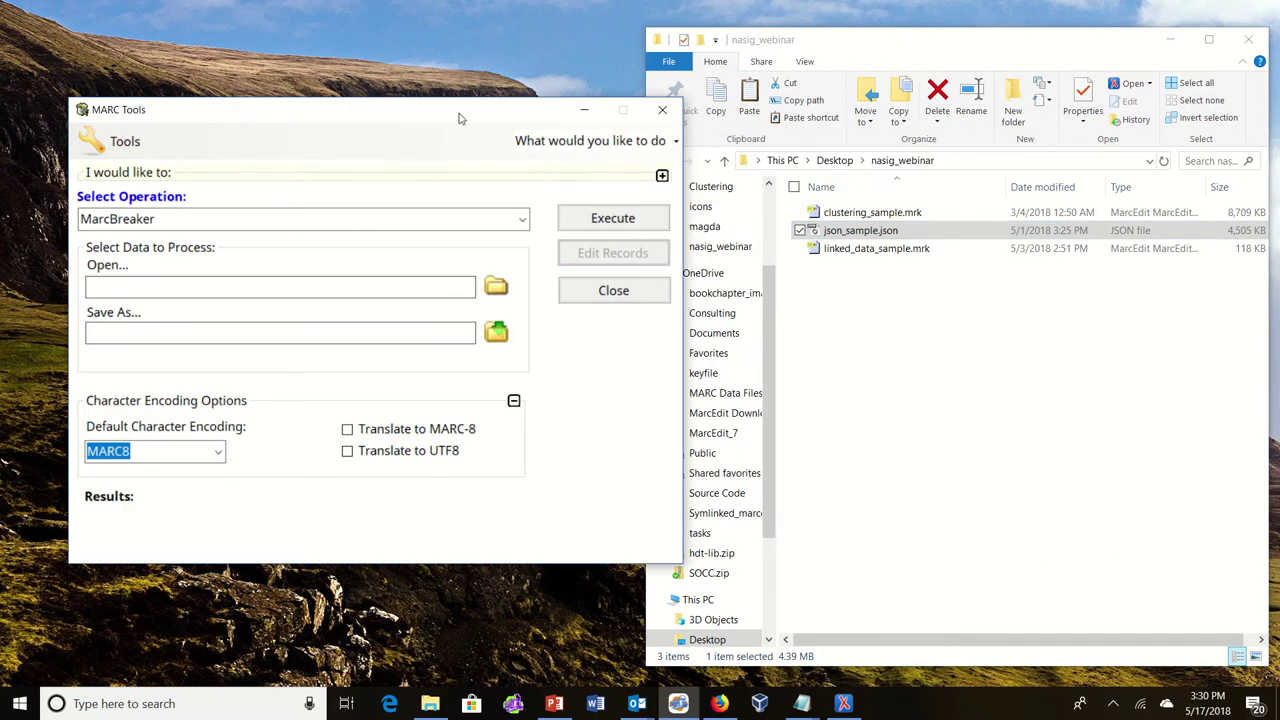
drag(460, 118, 558, 122)
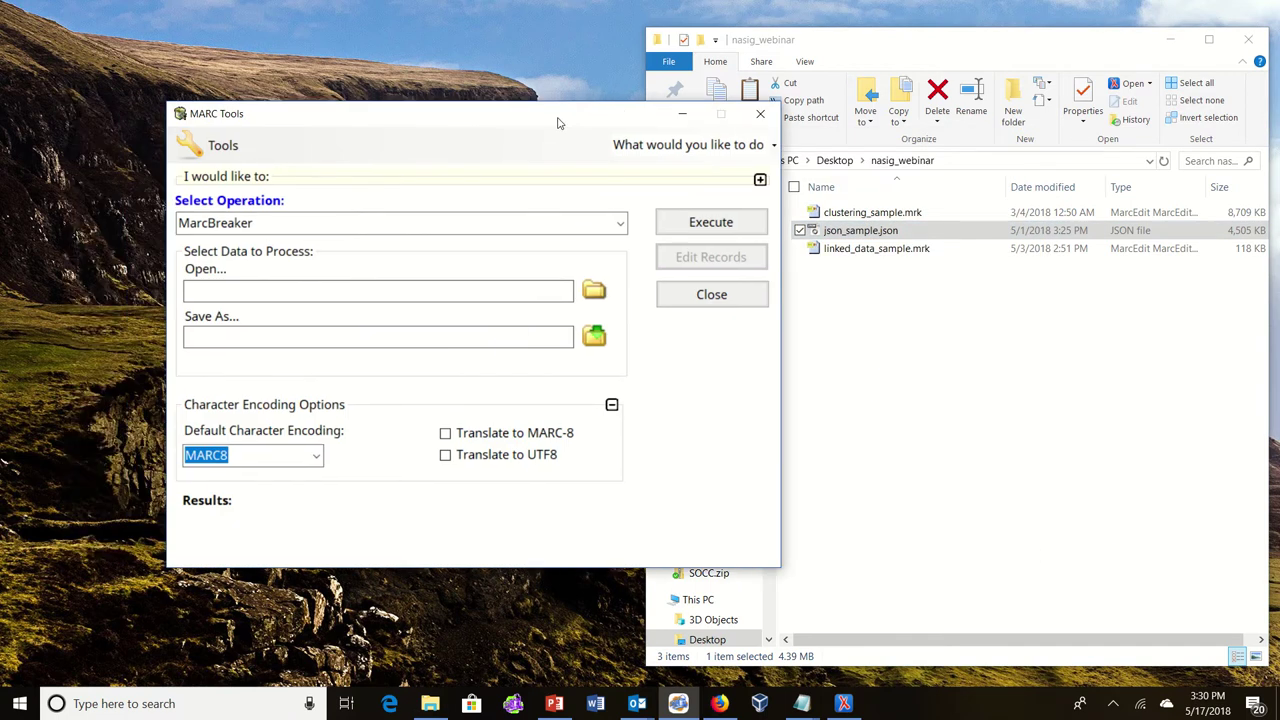
click(625, 232)
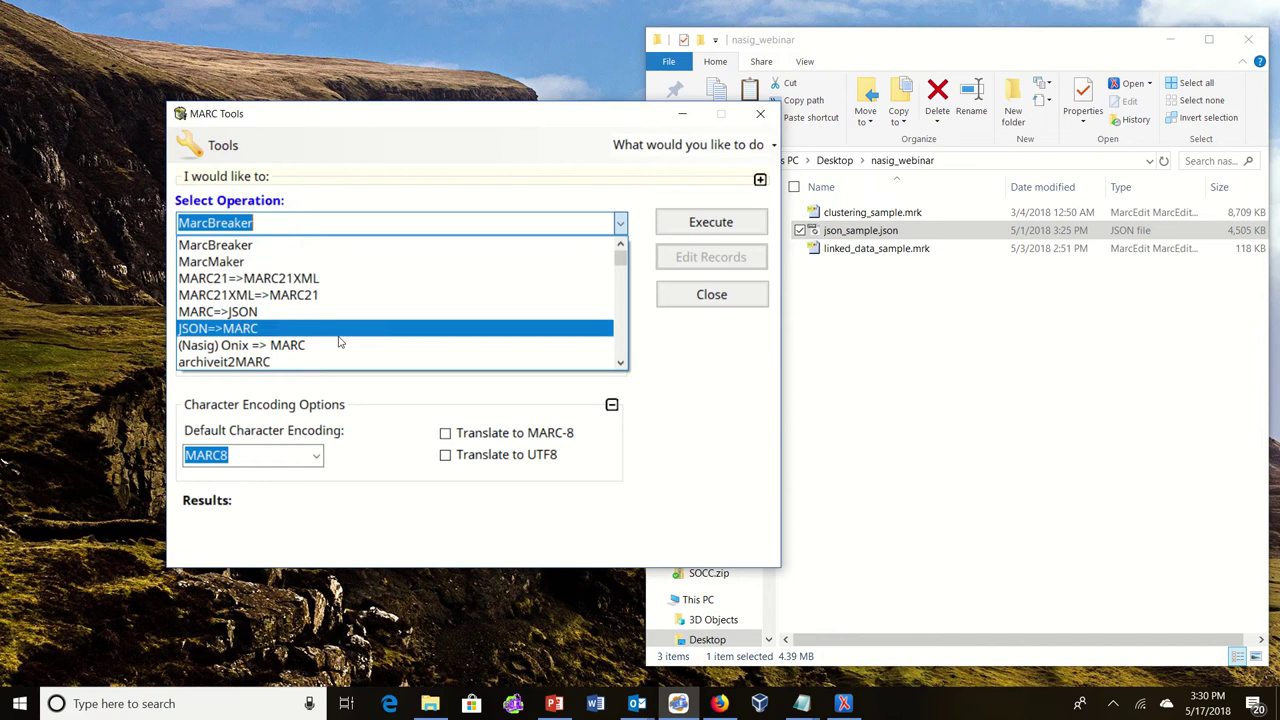
click(409, 199)
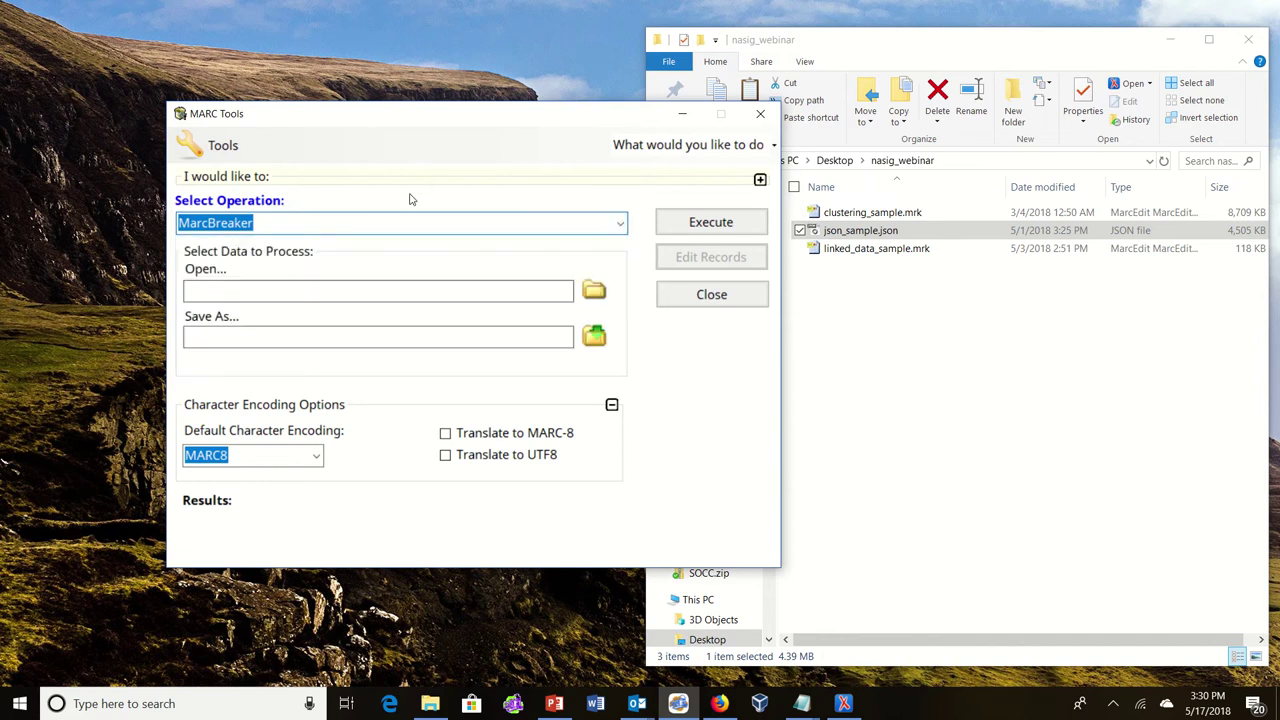
click(223, 146)
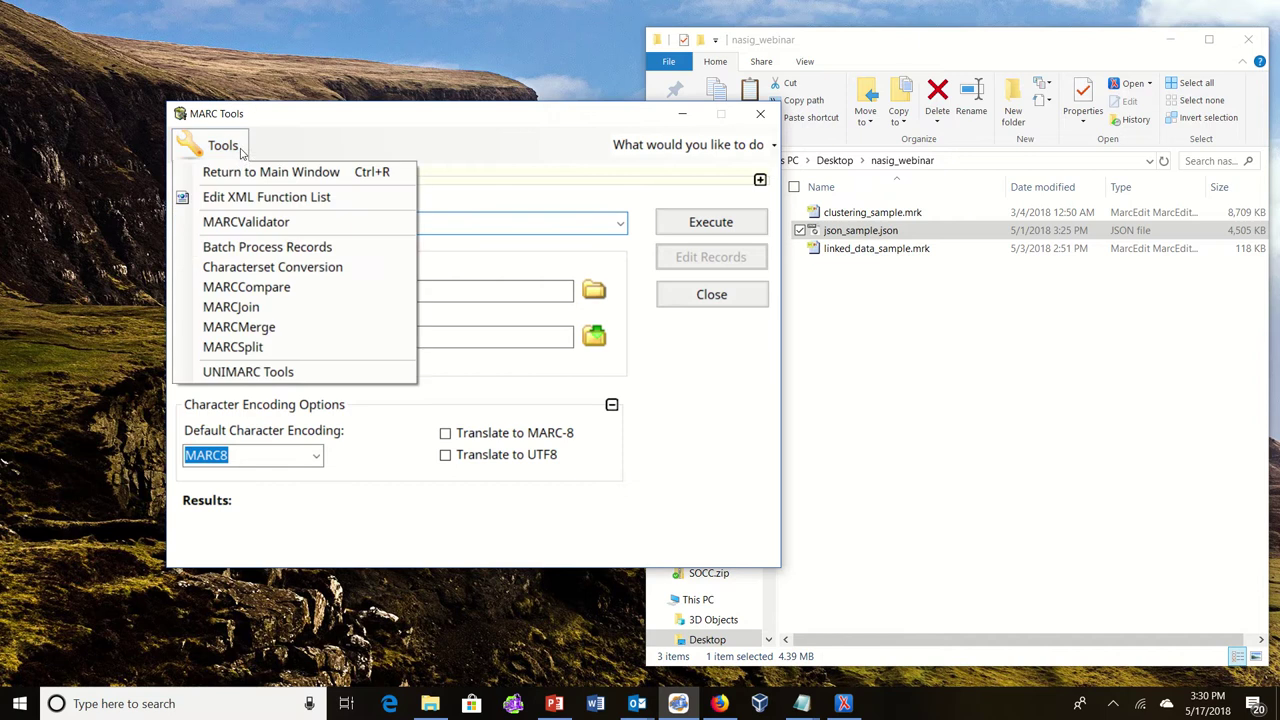
click(257, 200)
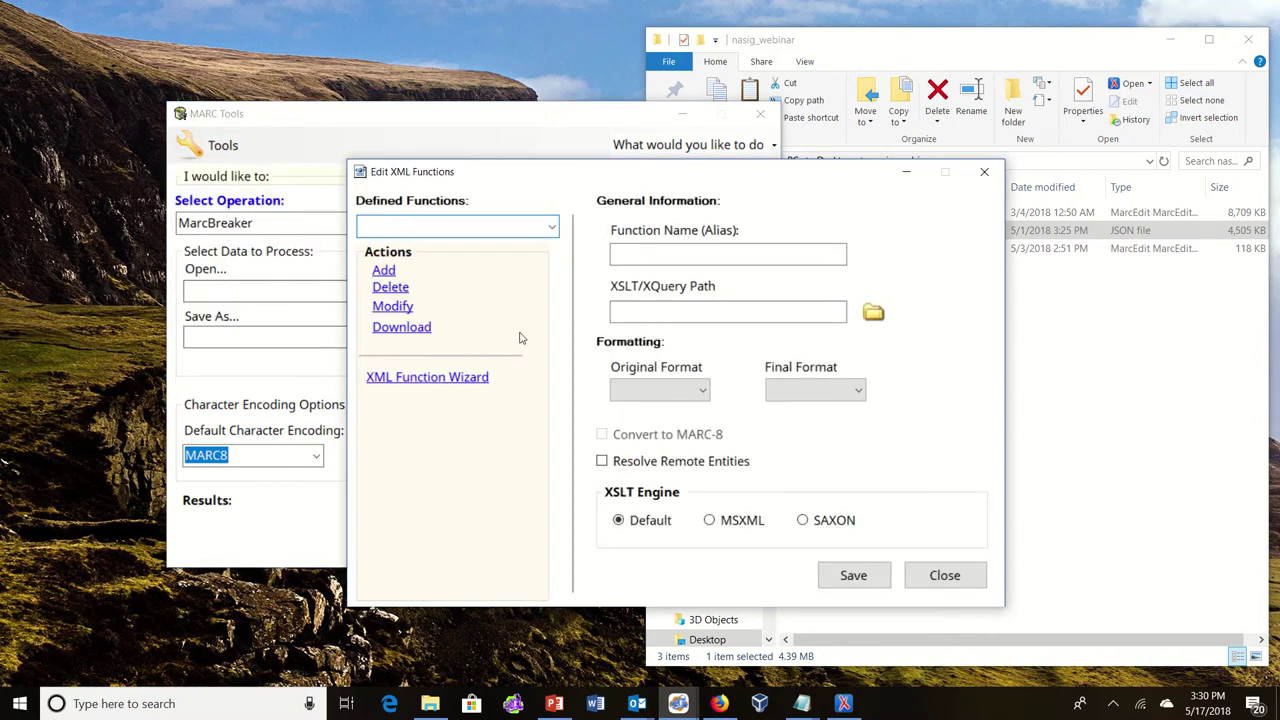
Launch the XML Function Wizard and name the transformation 'NASIG JSON => MARC'.
click(458, 379)
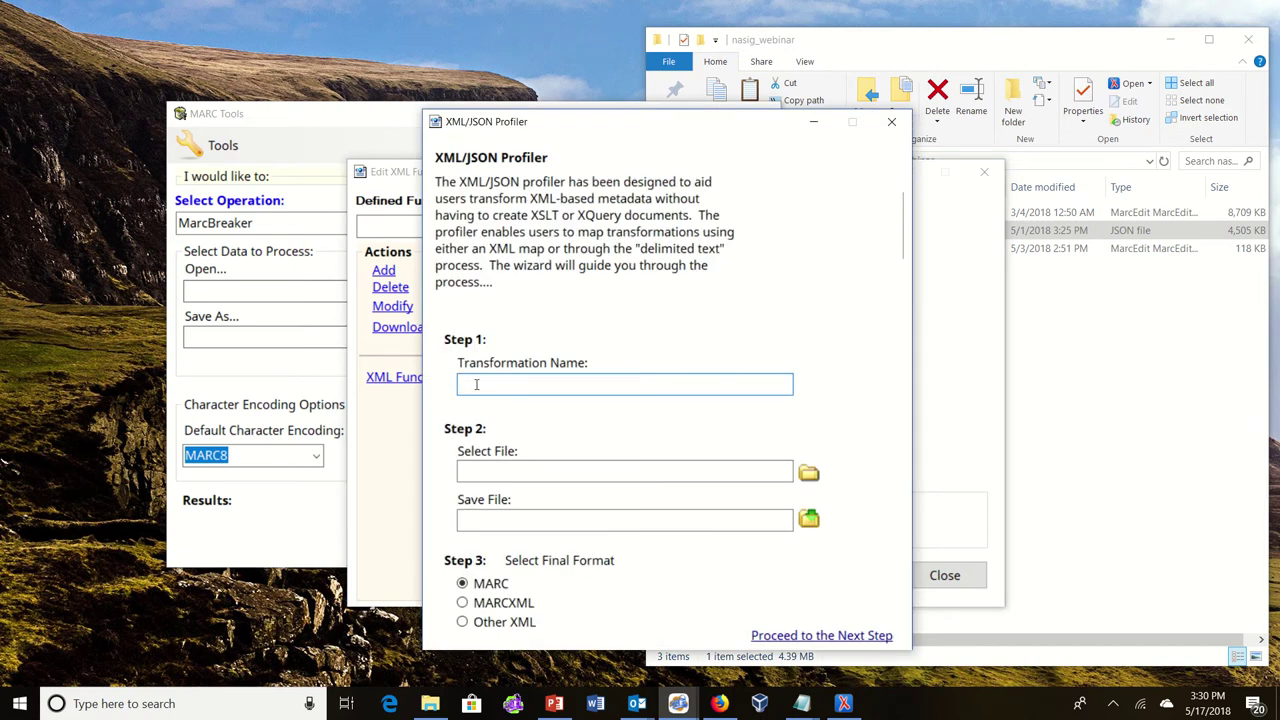
text(NASIG JSON => MARC)
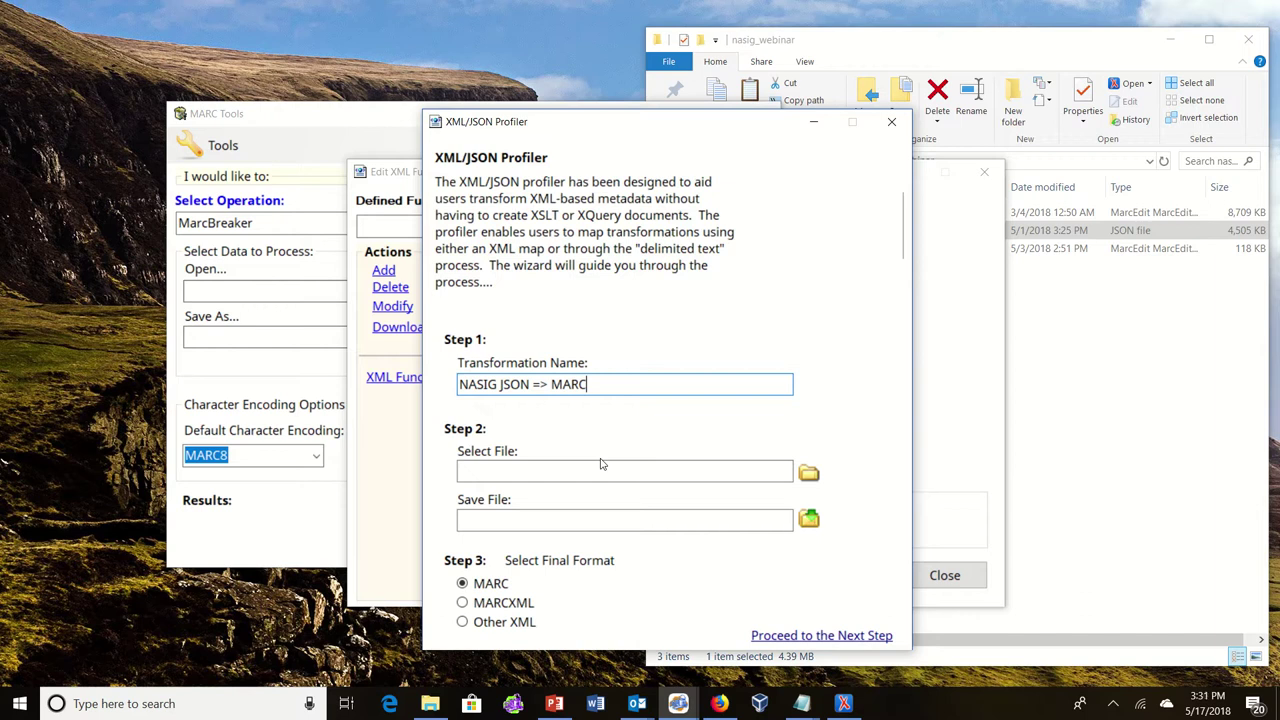
Select json_sample.json as the source file using the JSON Files filter.
click(809, 474)
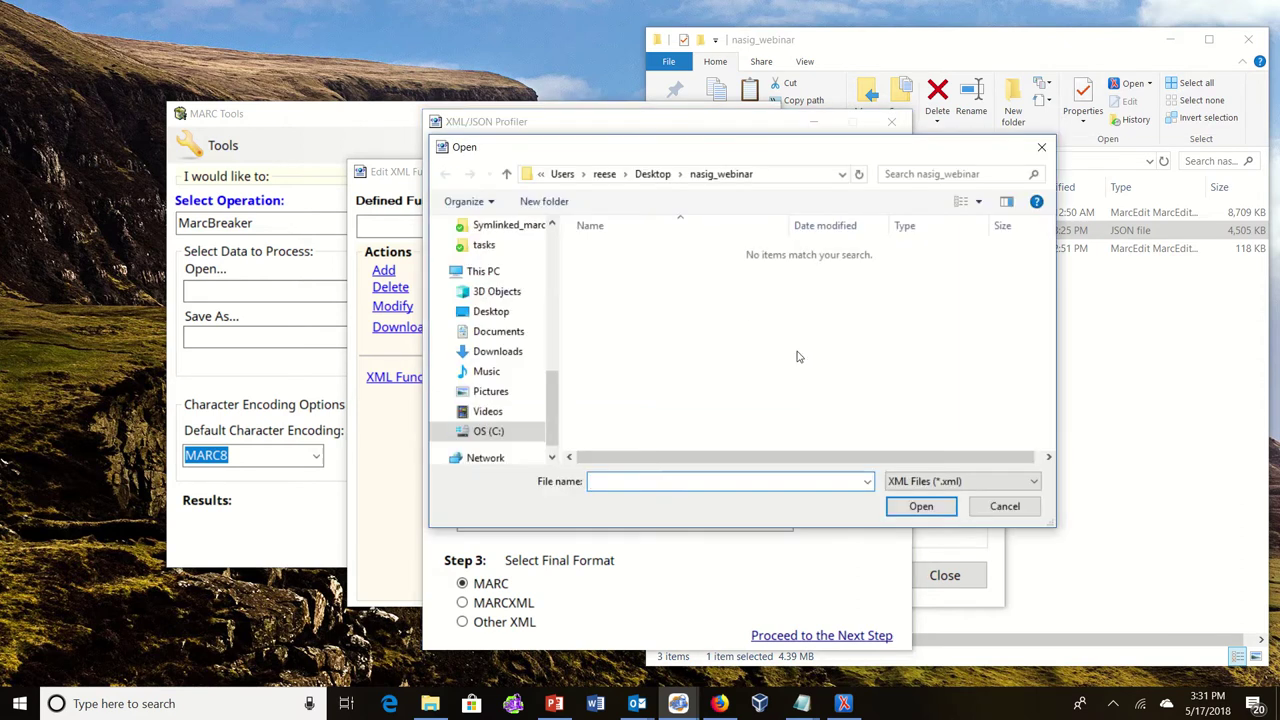
click(951, 481)
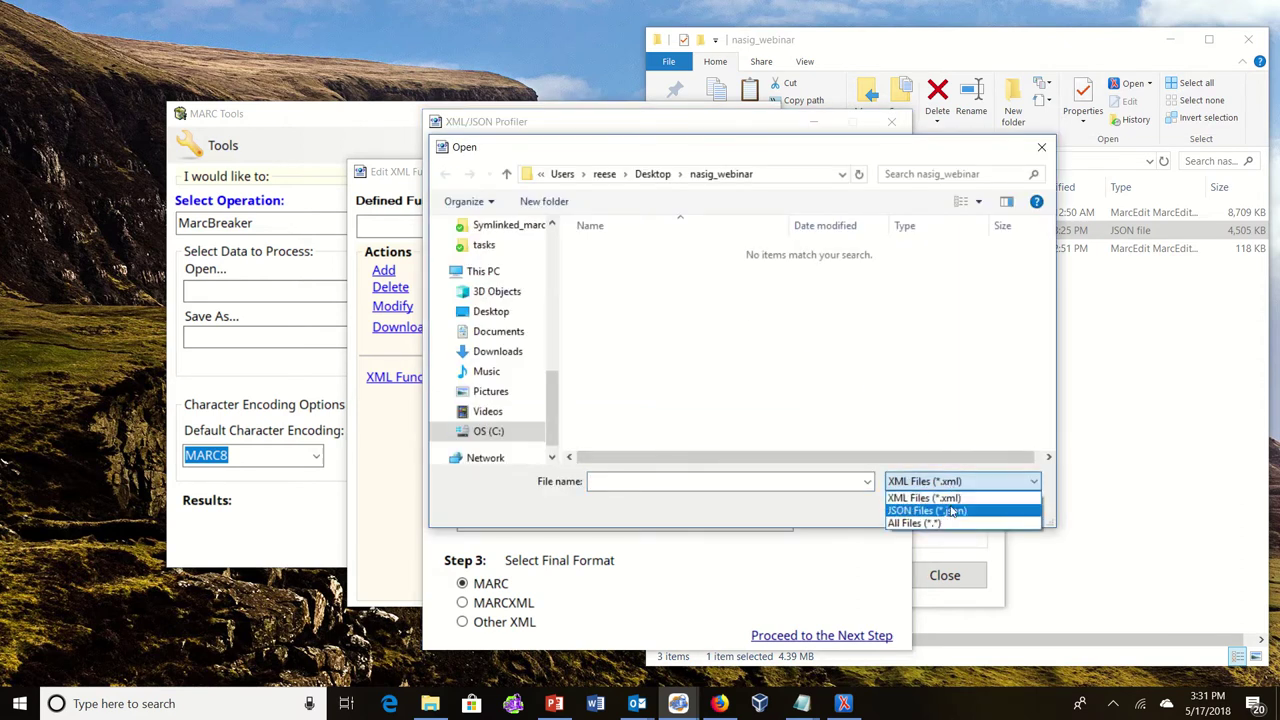
click(951, 510)
double_click(655, 253)
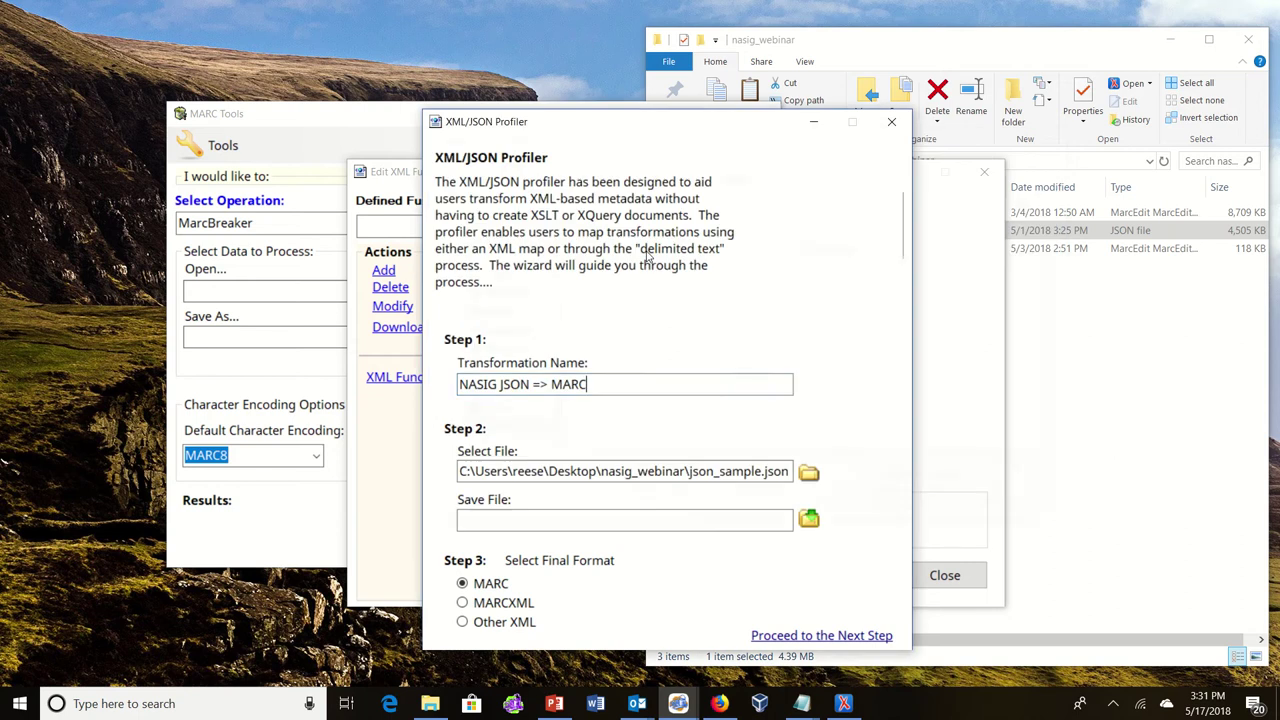
Save the profile as nasig_json_test.xprofile and add 'Example' to the transformation name.
click(810, 519)
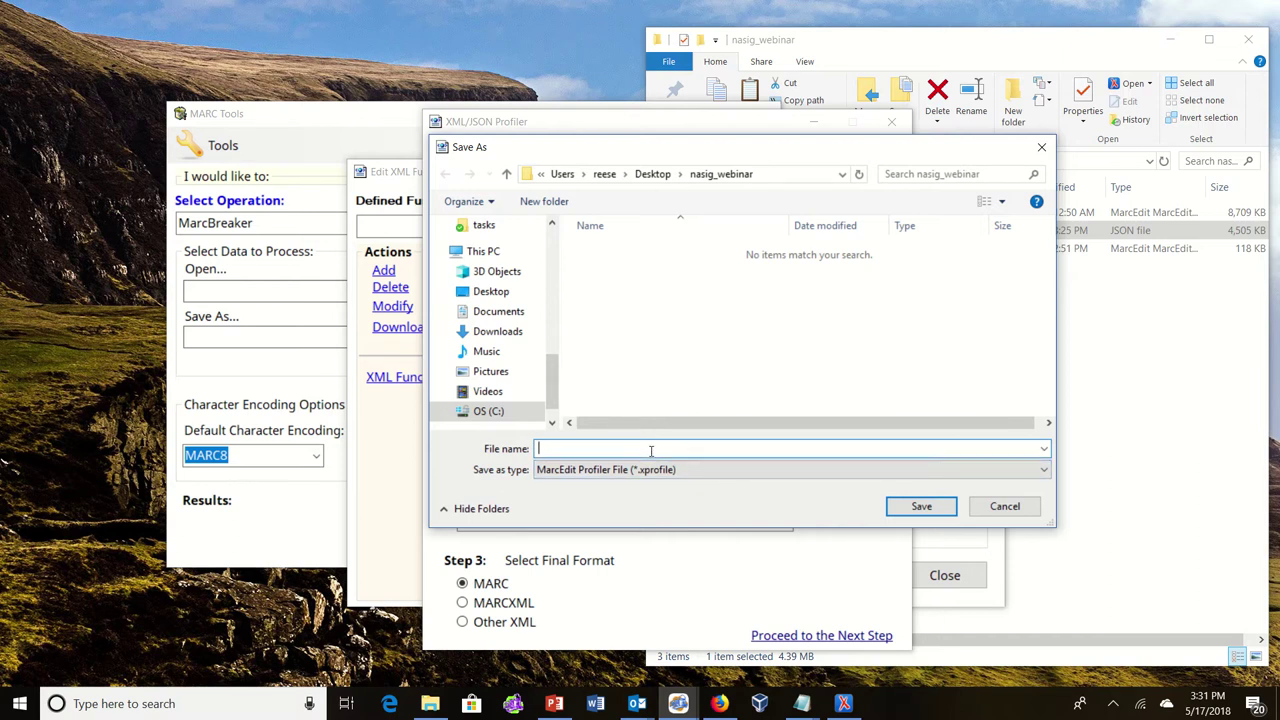
text(nasig_json_test)
key(Return)
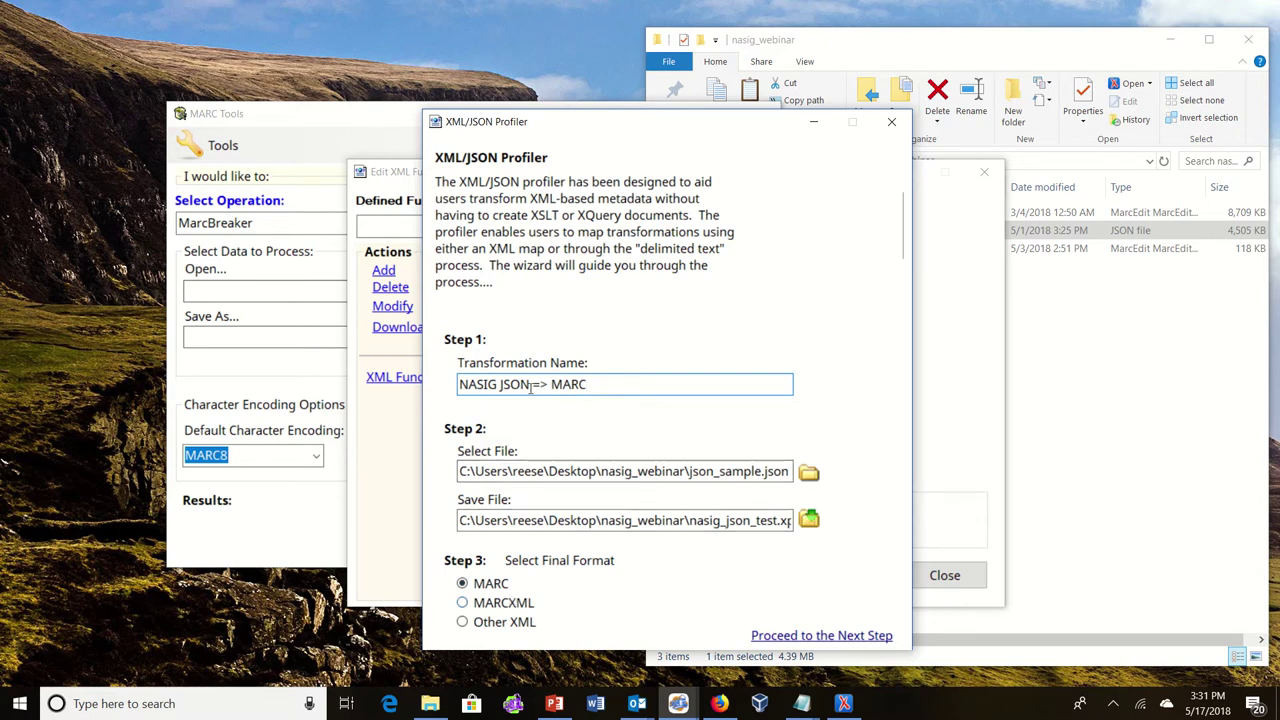
text(Exampl)
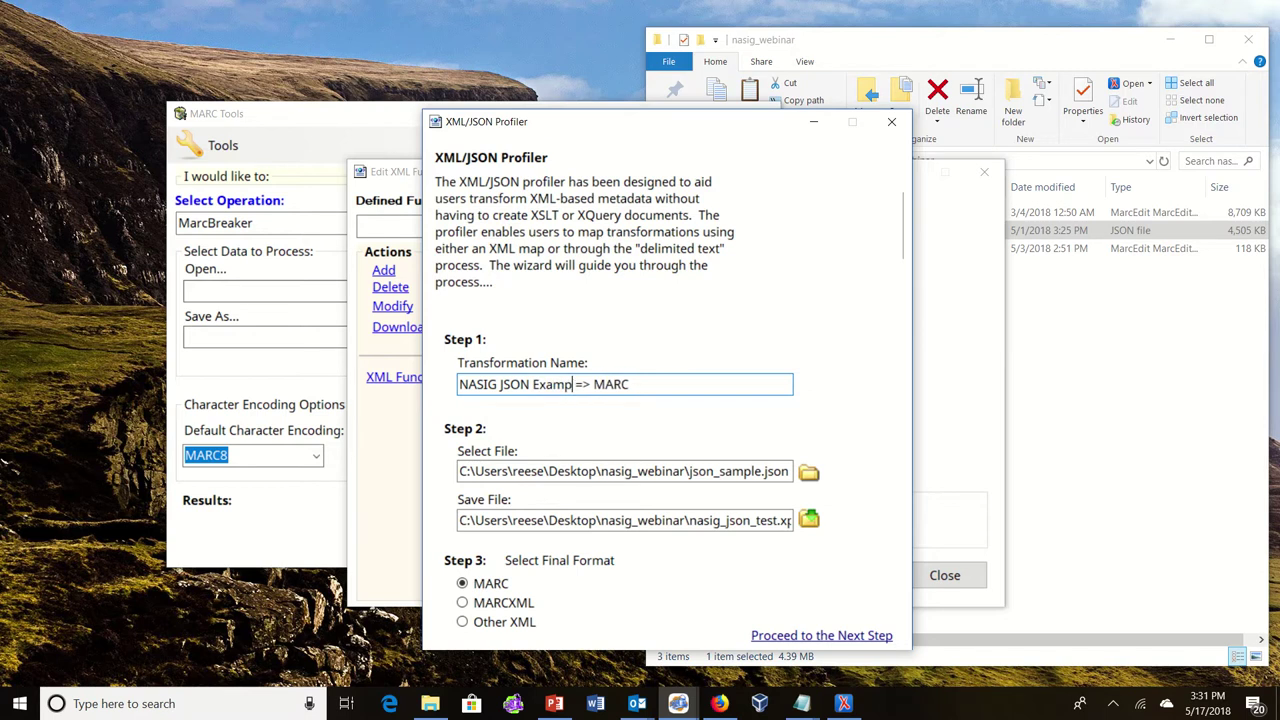
text(e)
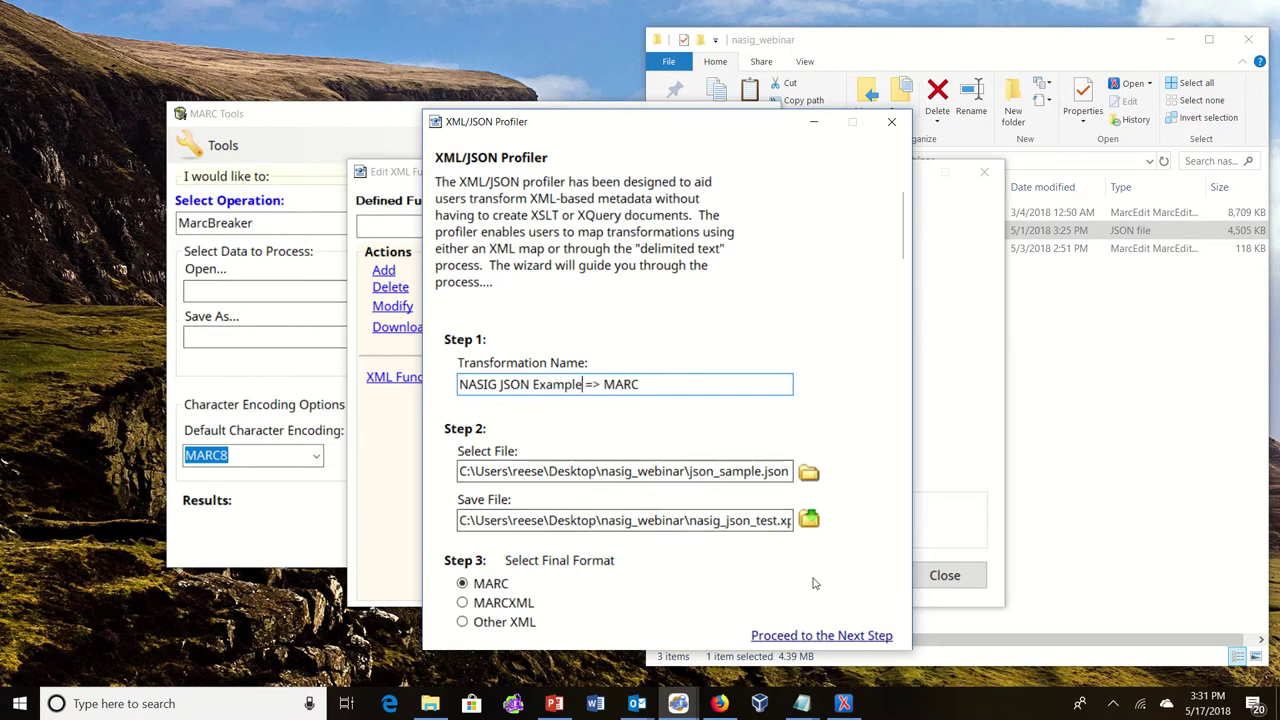
Expand Root Object > titles, choose titles[0] as the record element, and proceed to mappings.
click(820, 637)
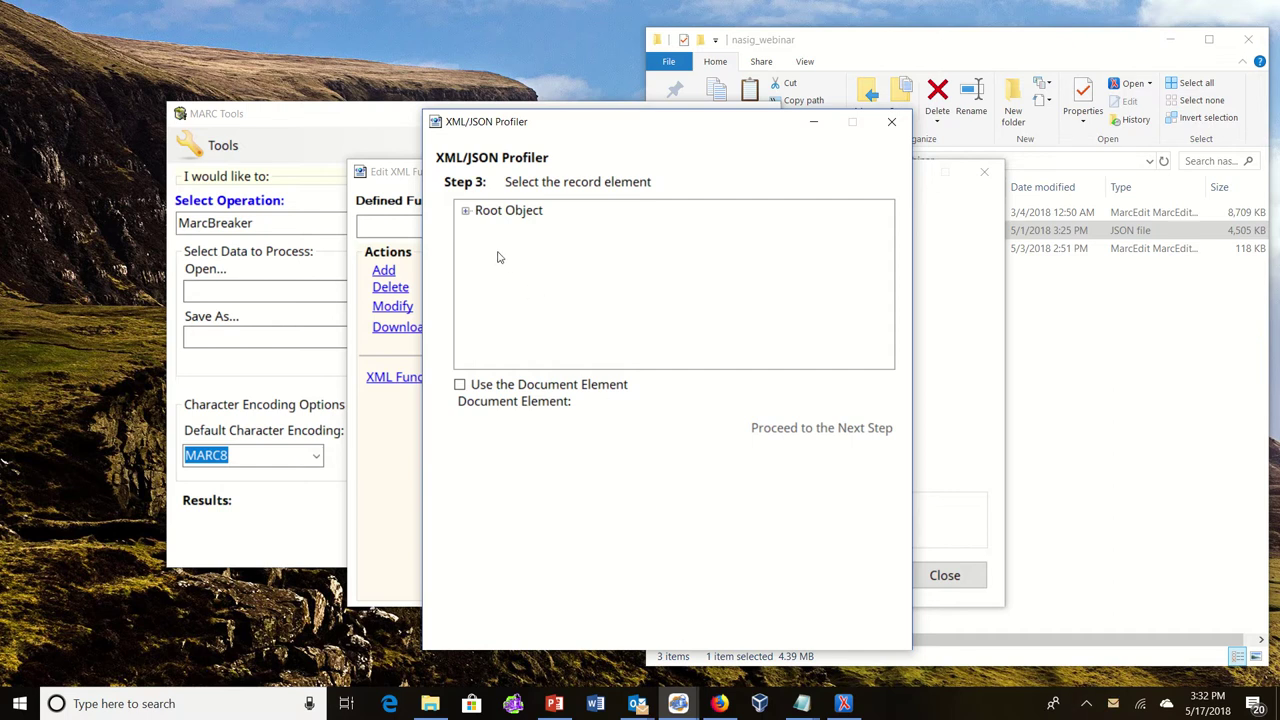
click(466, 212)
click(481, 229)
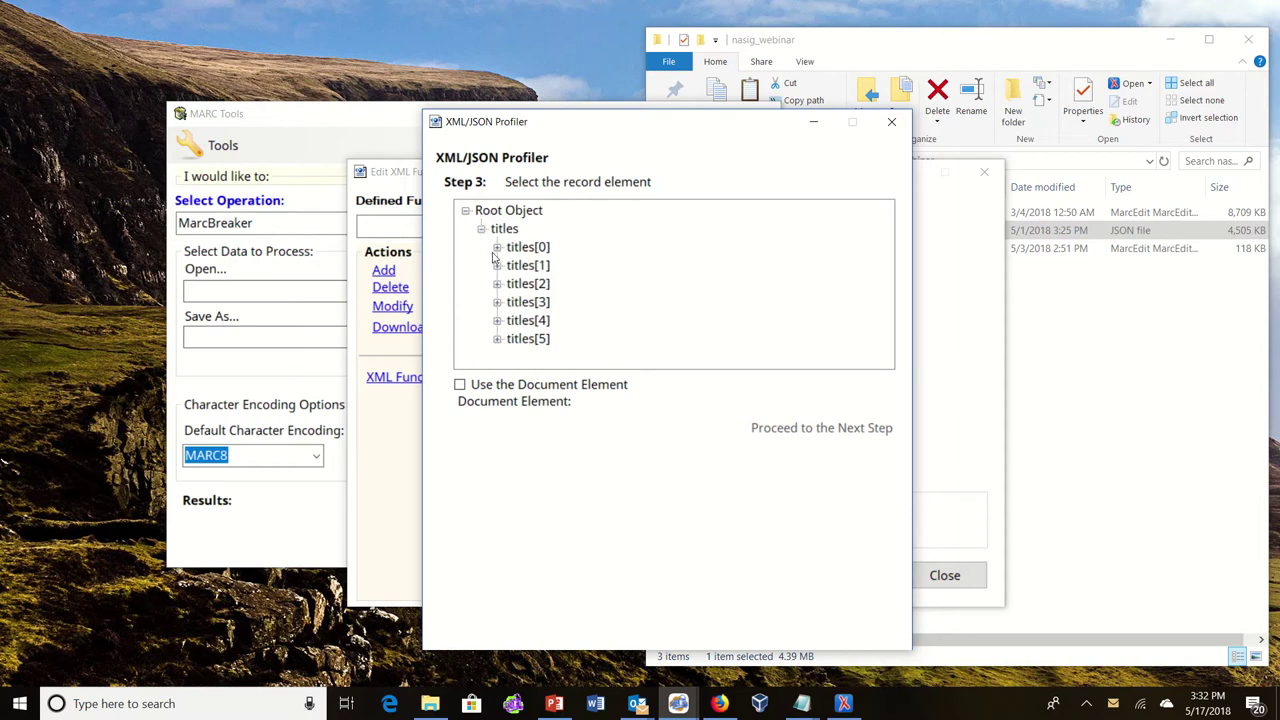
click(497, 248)
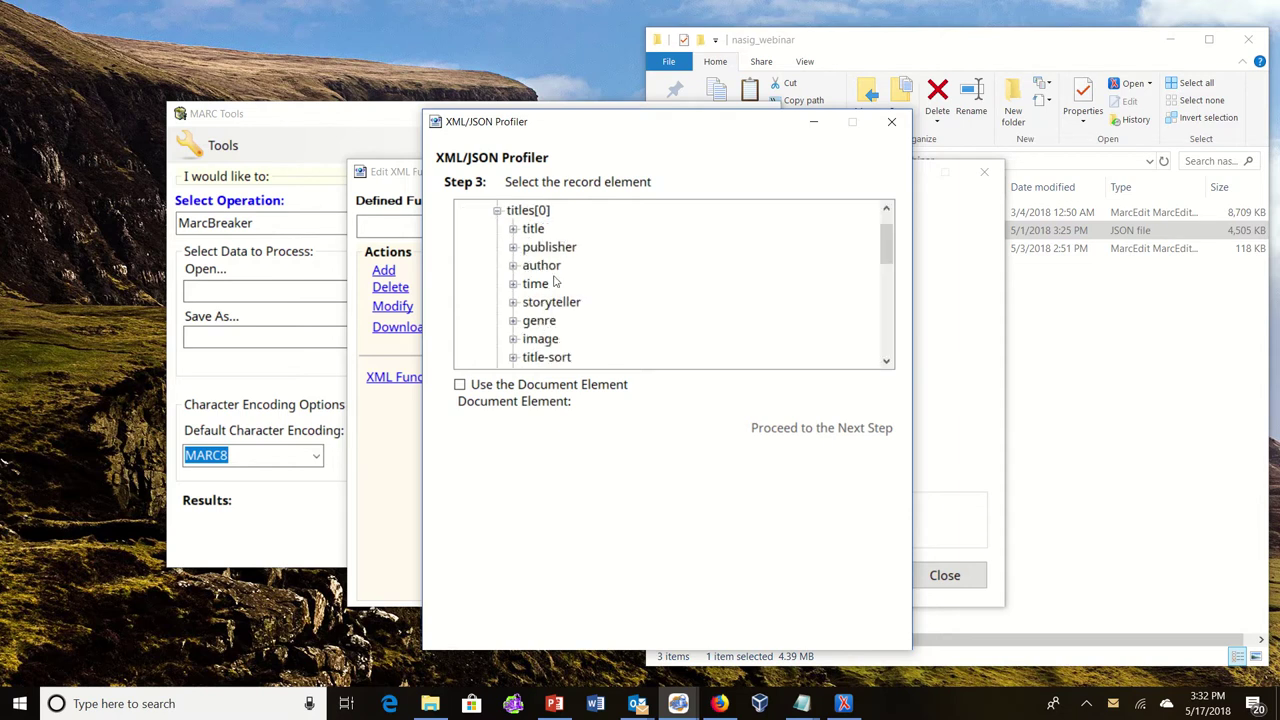
click(886, 361)
drag(886, 362, 886, 362)
drag(886, 210, 888, 213)
click(519, 249)
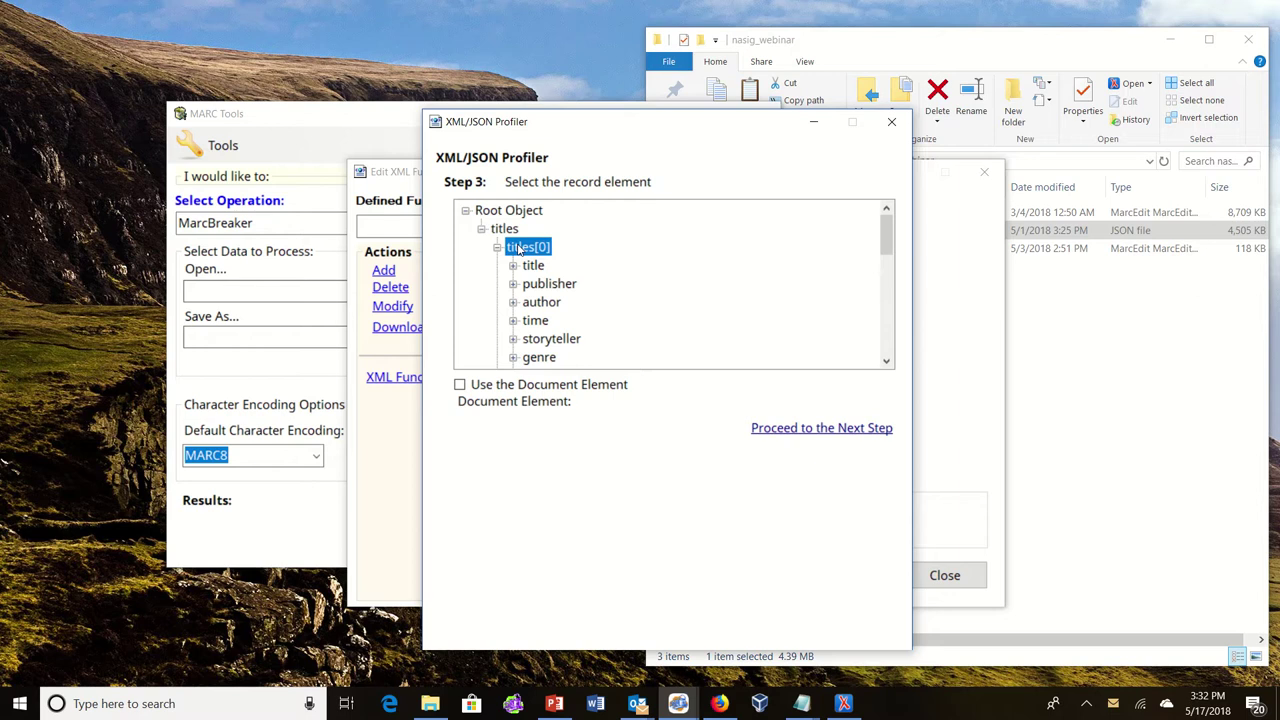
click(782, 438)
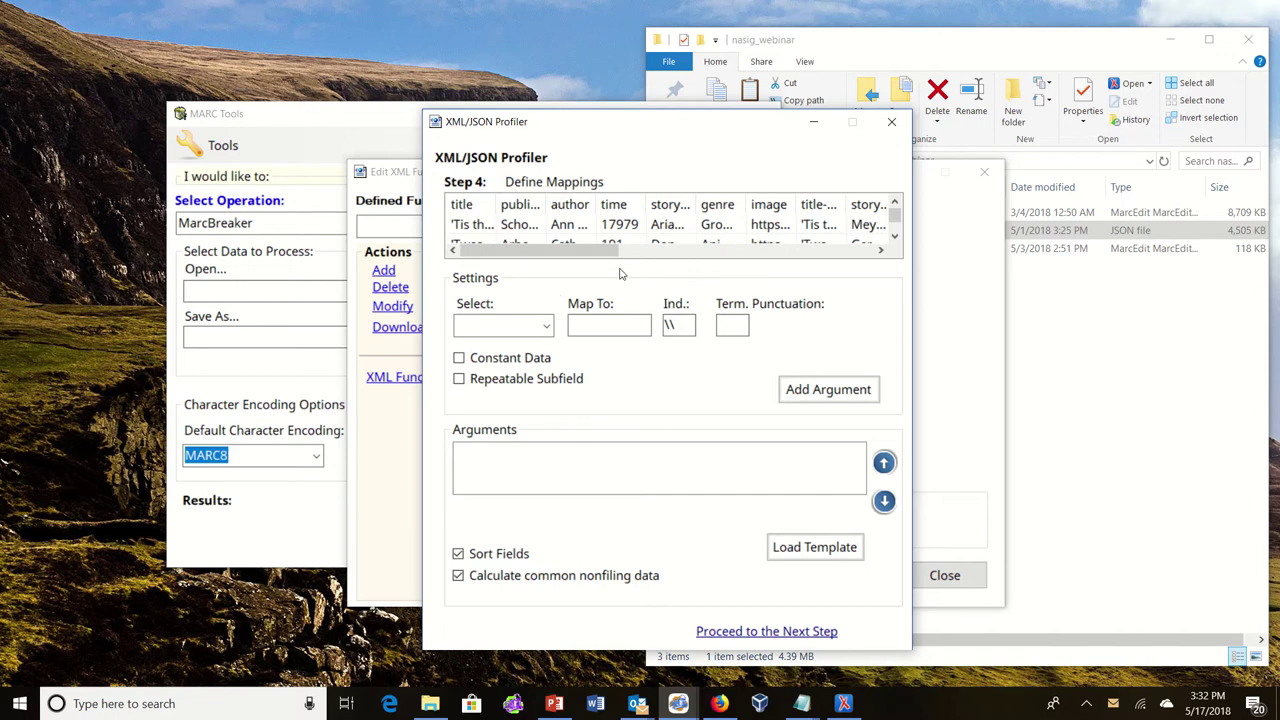
Add arguments mapping title to 245$a and author to 100$a.
click(545, 326)
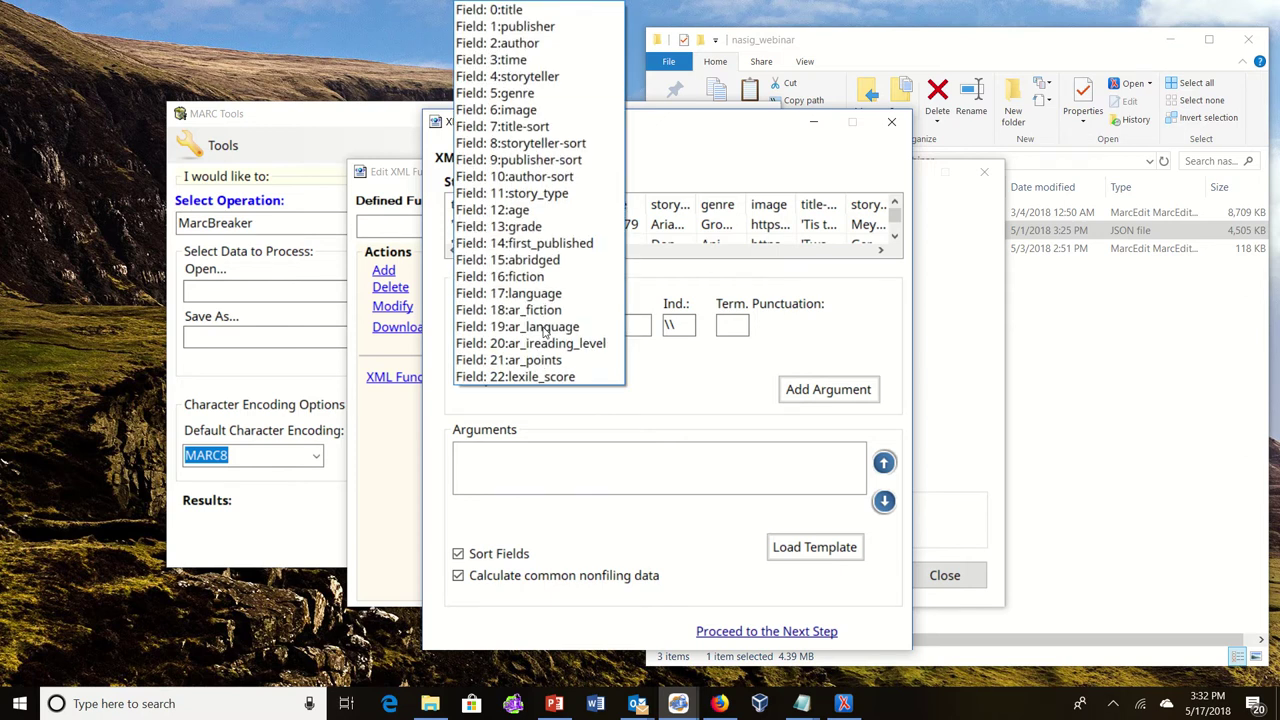
click(505, 10)
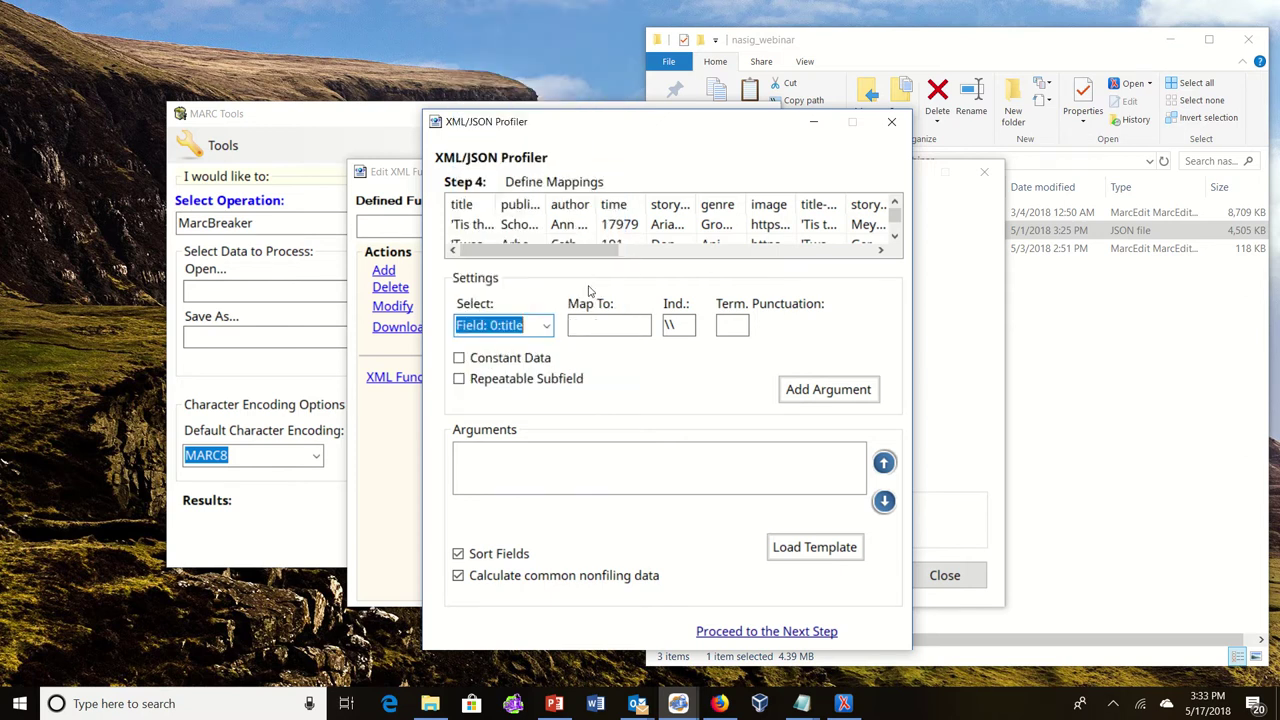
click(593, 318)
text(245$a)
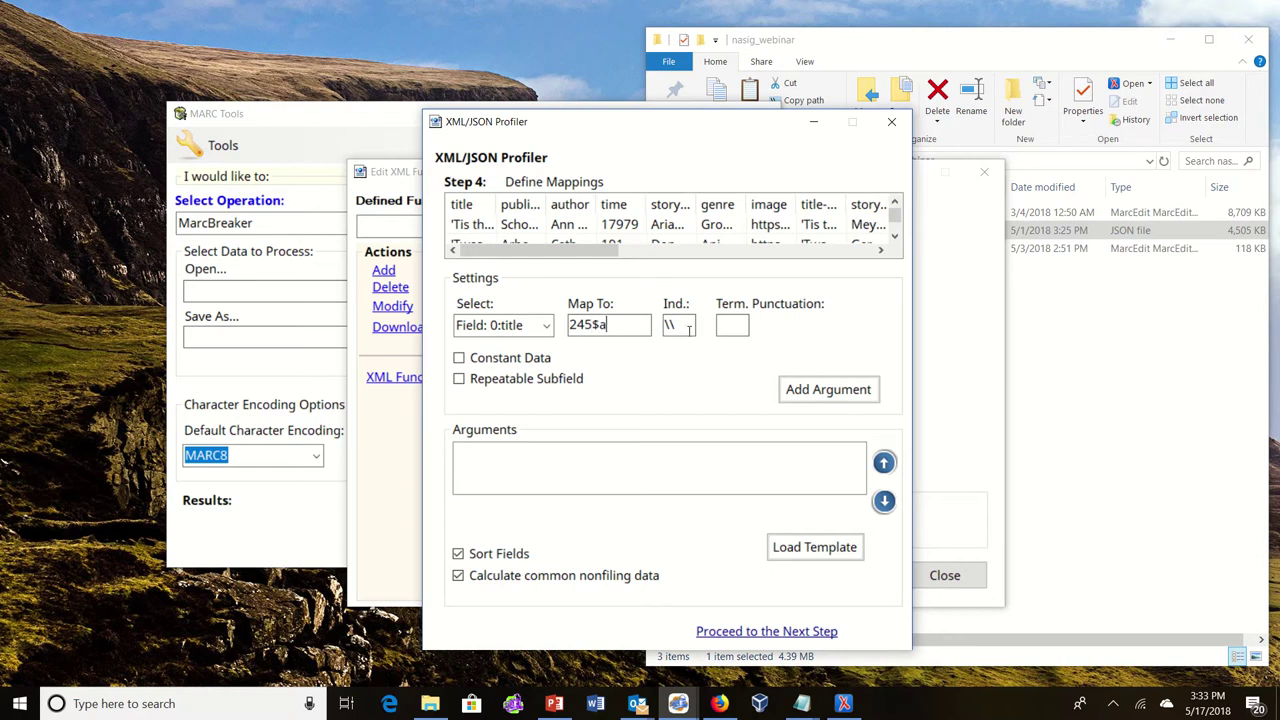
click(828, 389)
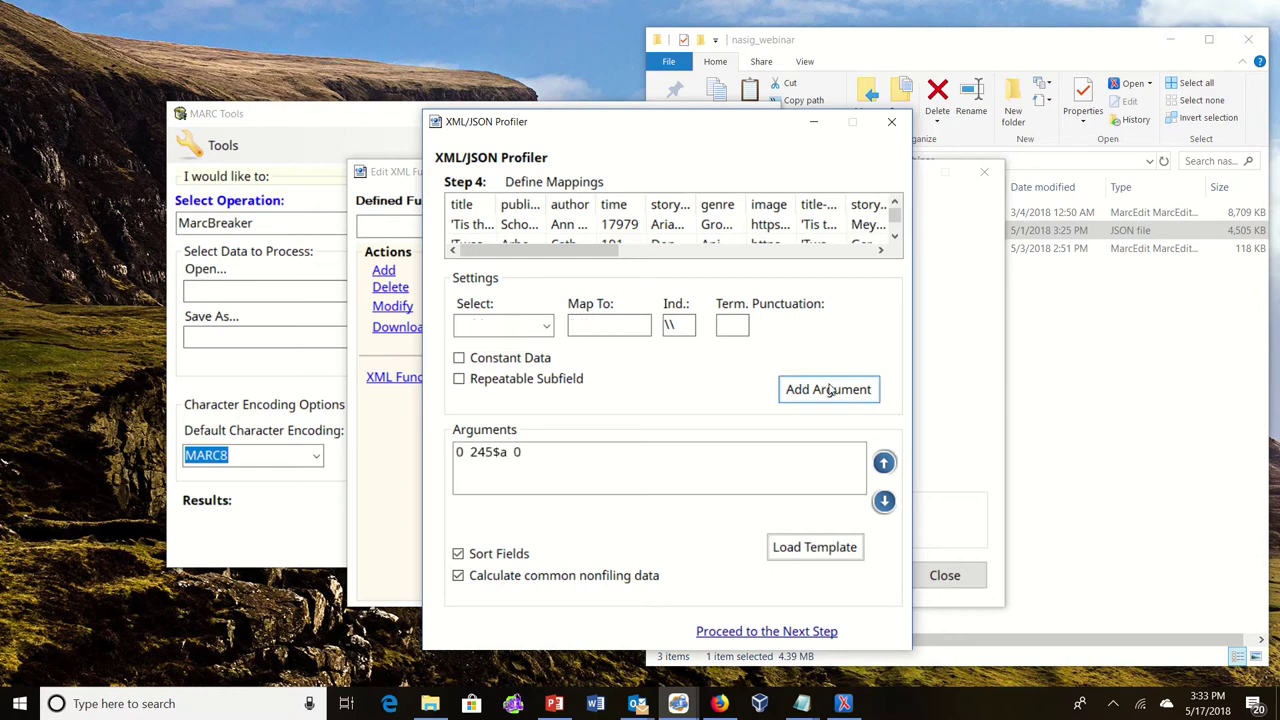
click(546, 325)
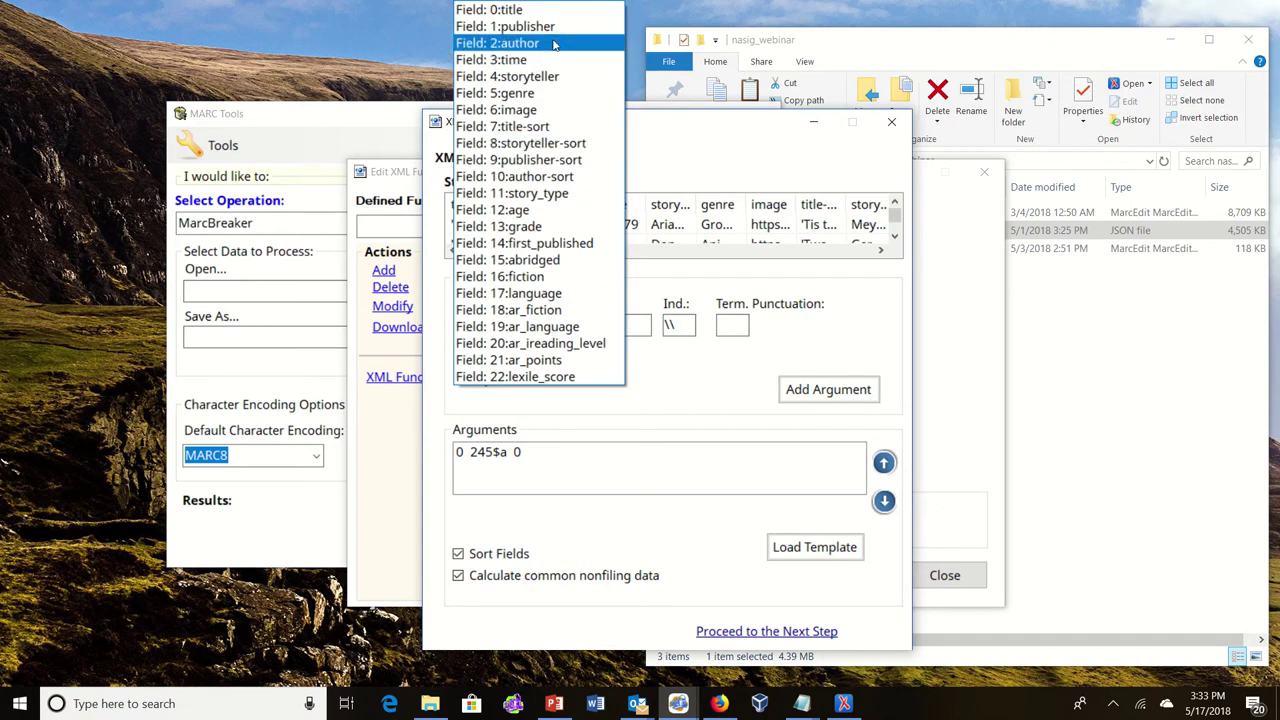
click(553, 44)
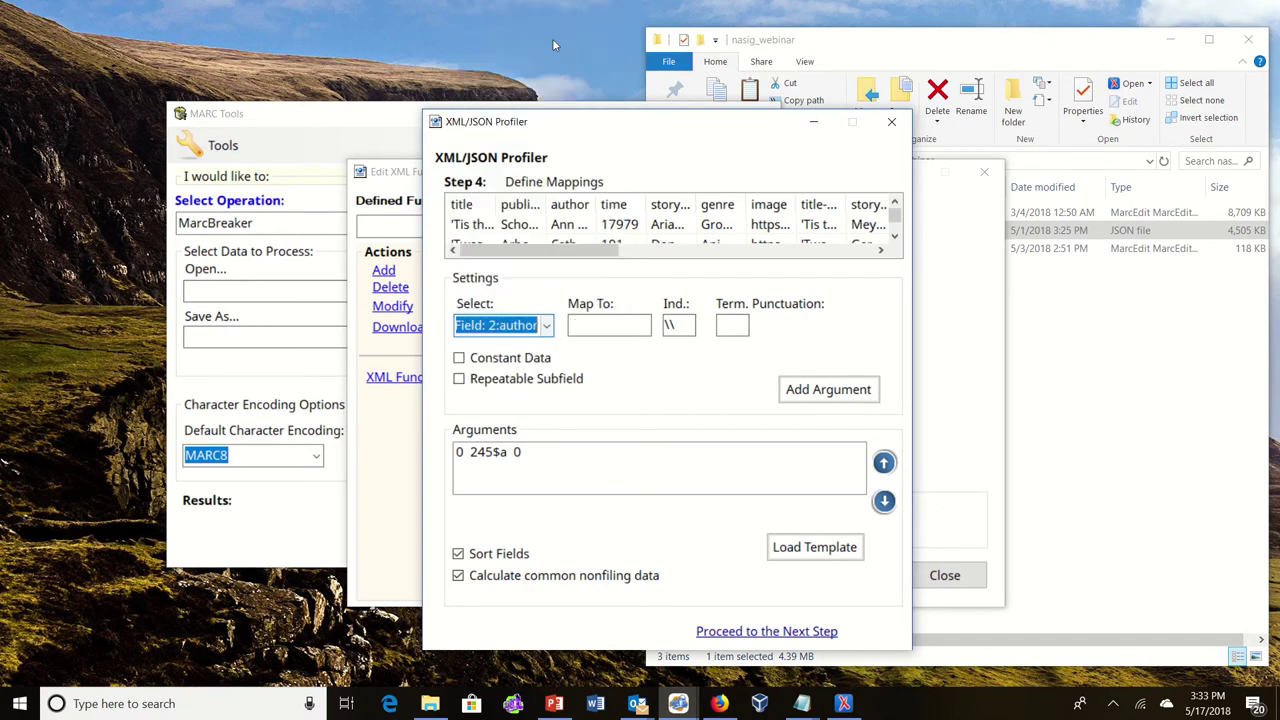
click(622, 325)
text(100)
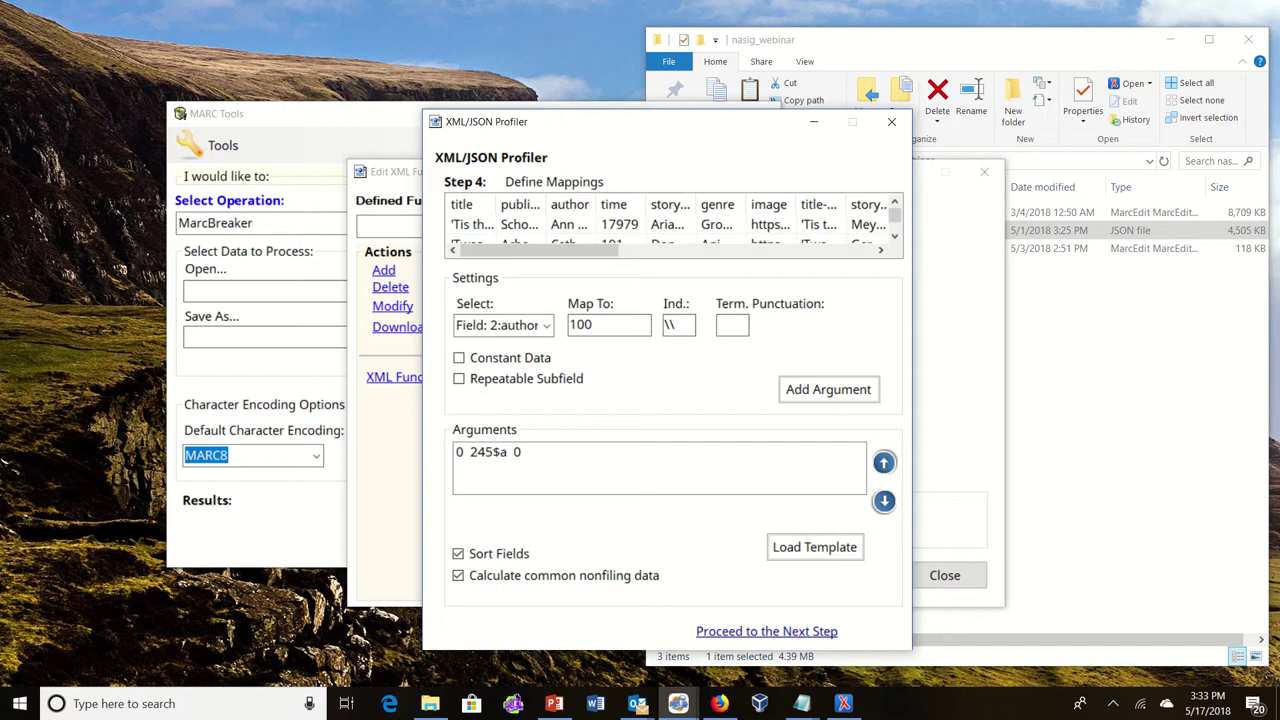
text($a)
key(Tab)
click(680, 324)
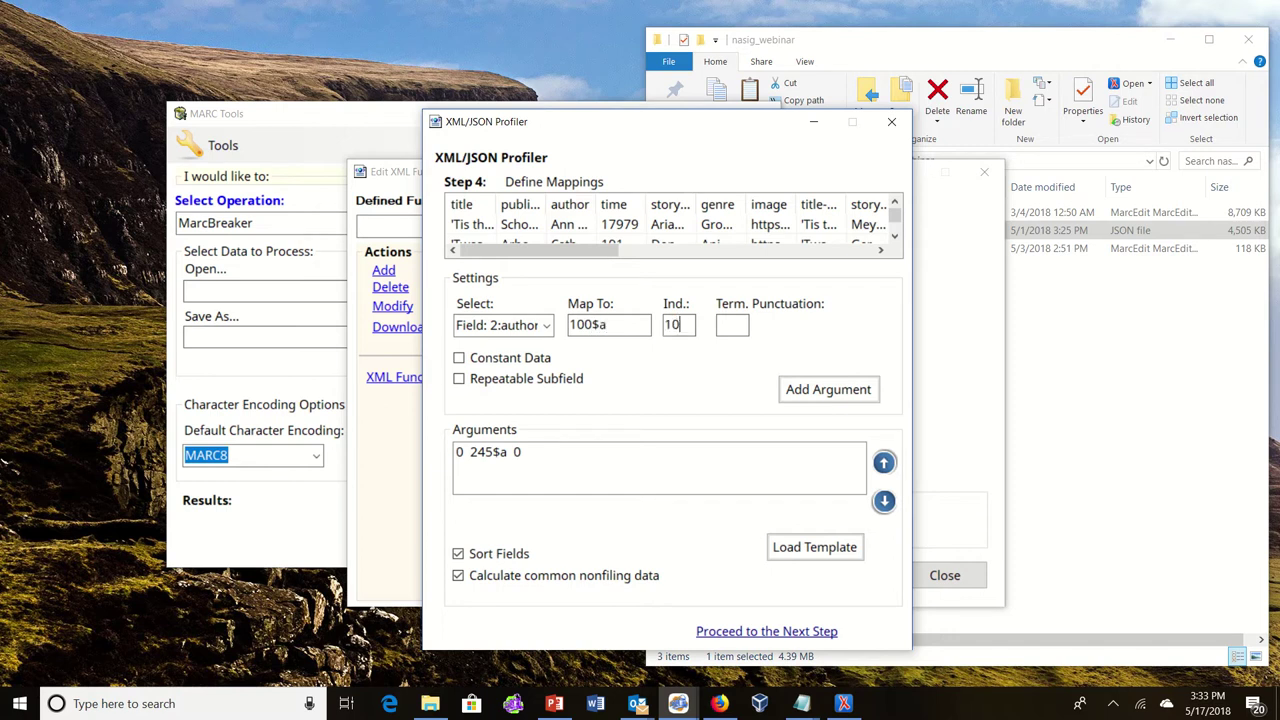
click(822, 398)
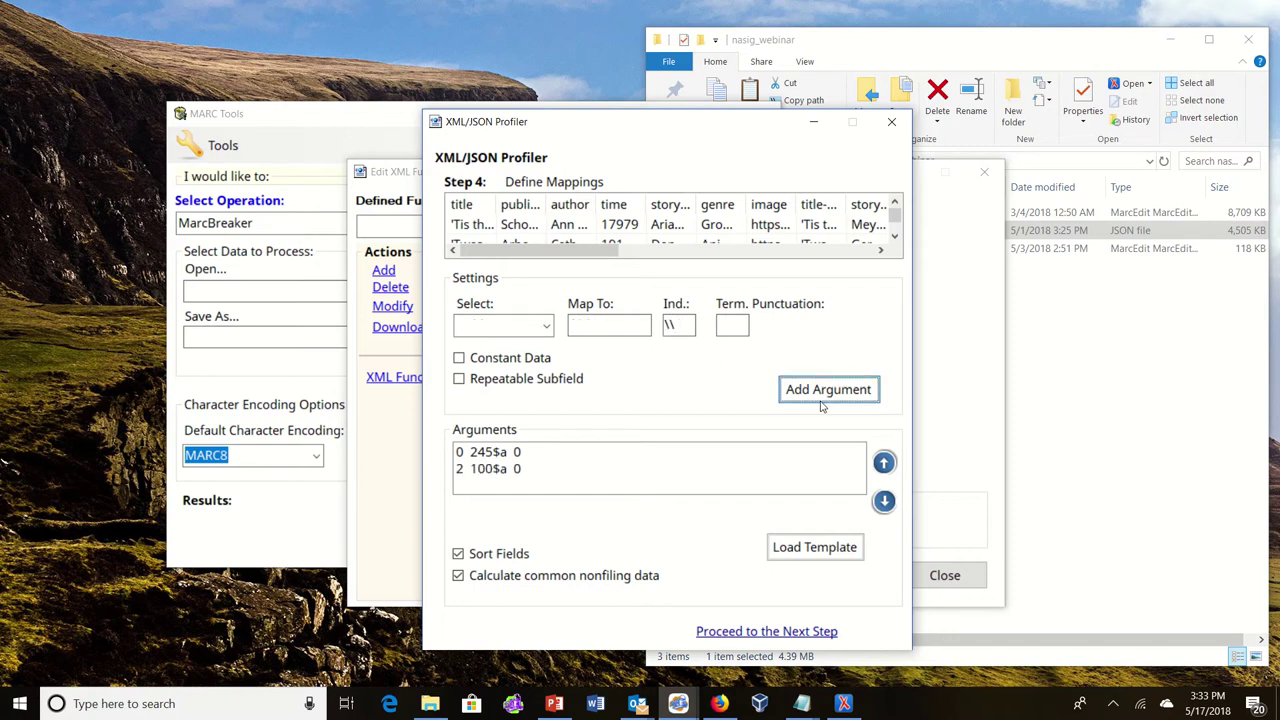
Add arguments mapping publisher to 264$b and genre to 655$a.
click(547, 326)
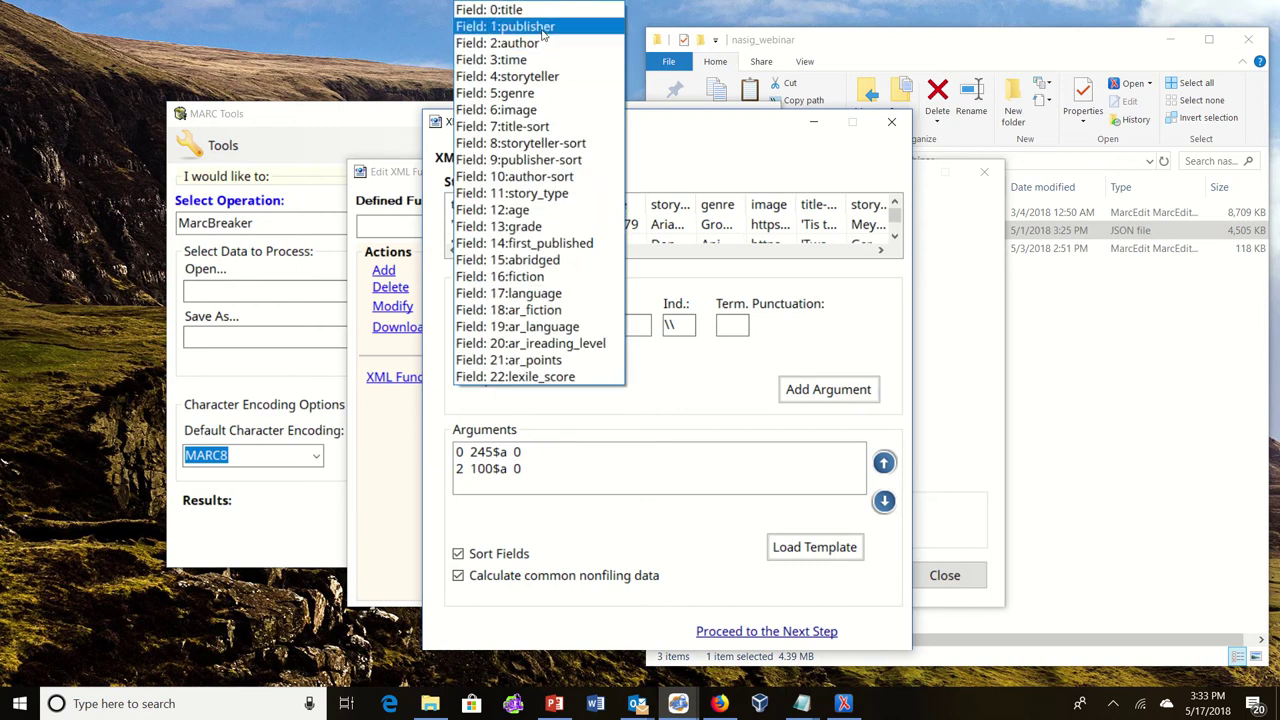
click(530, 26)
click(598, 328)
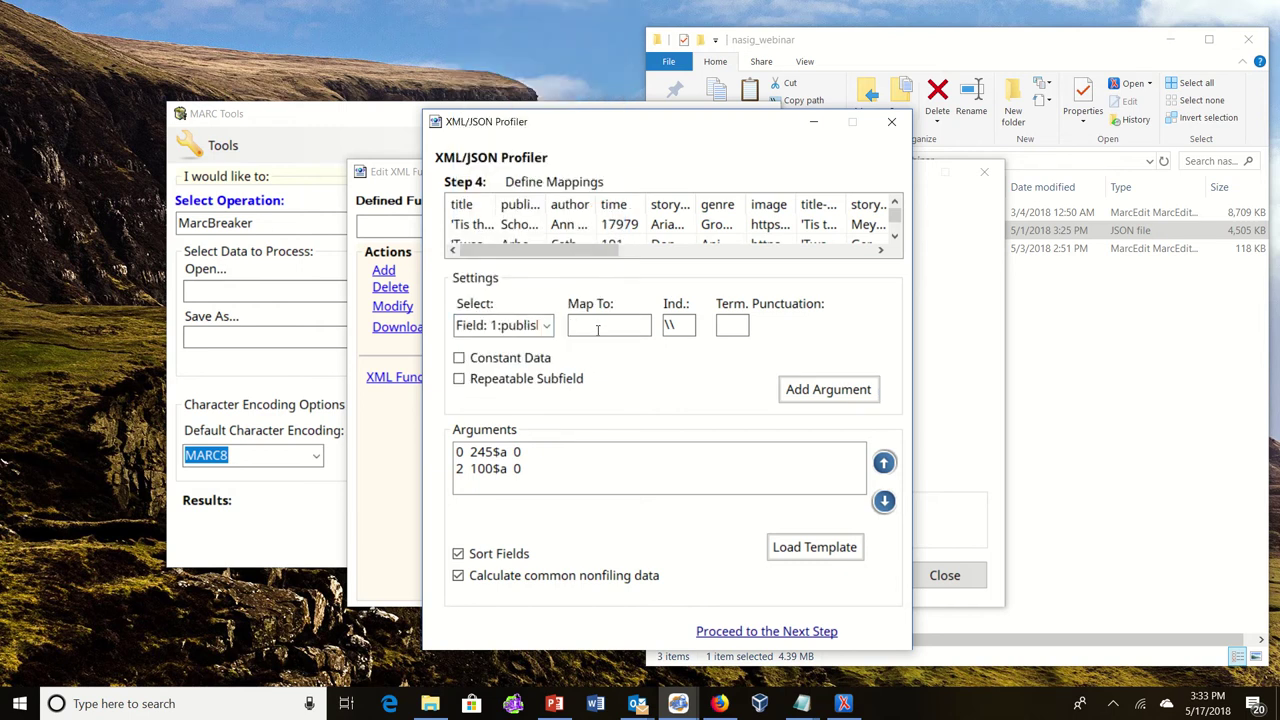
text(264$b)
click(828, 389)
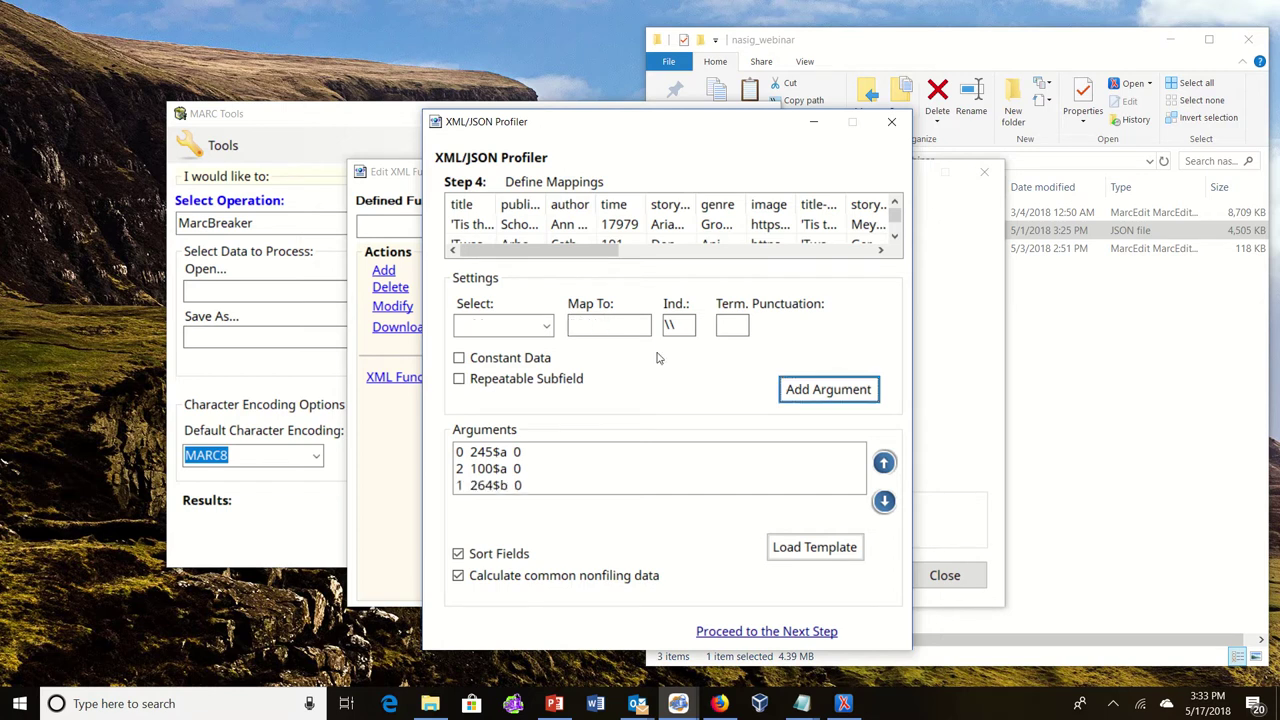
click(544, 329)
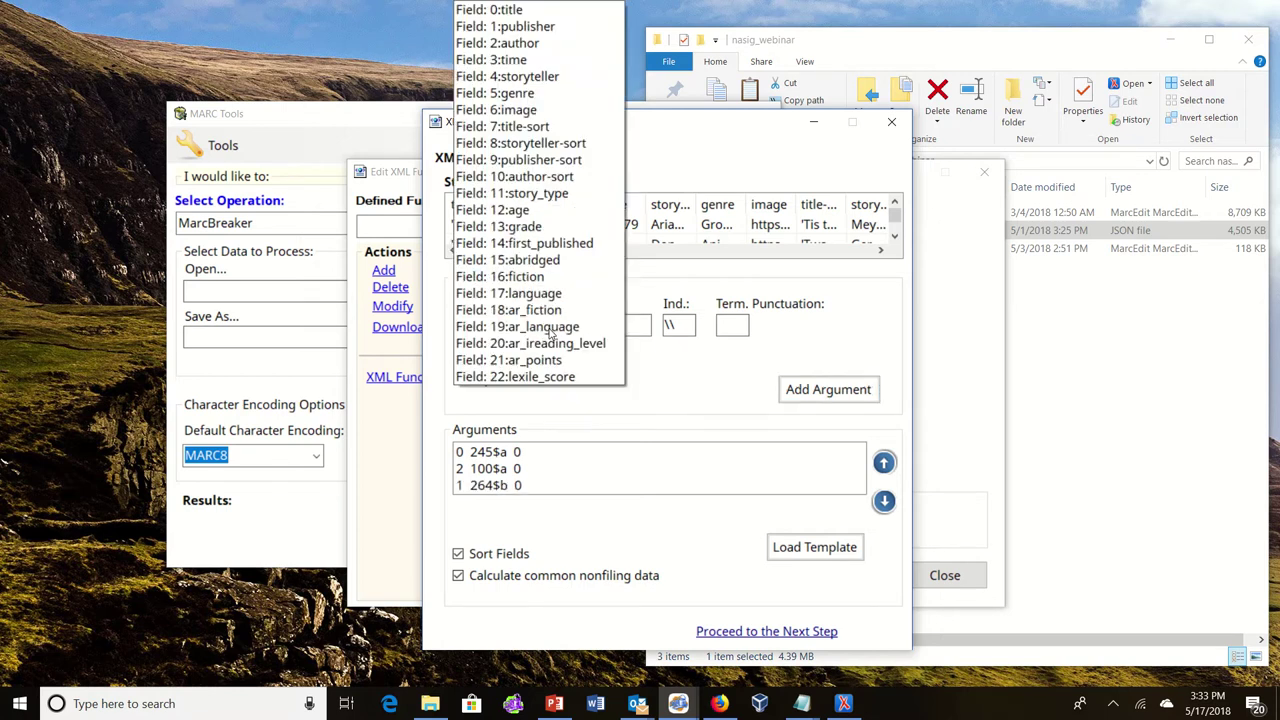
click(558, 93)
click(596, 326)
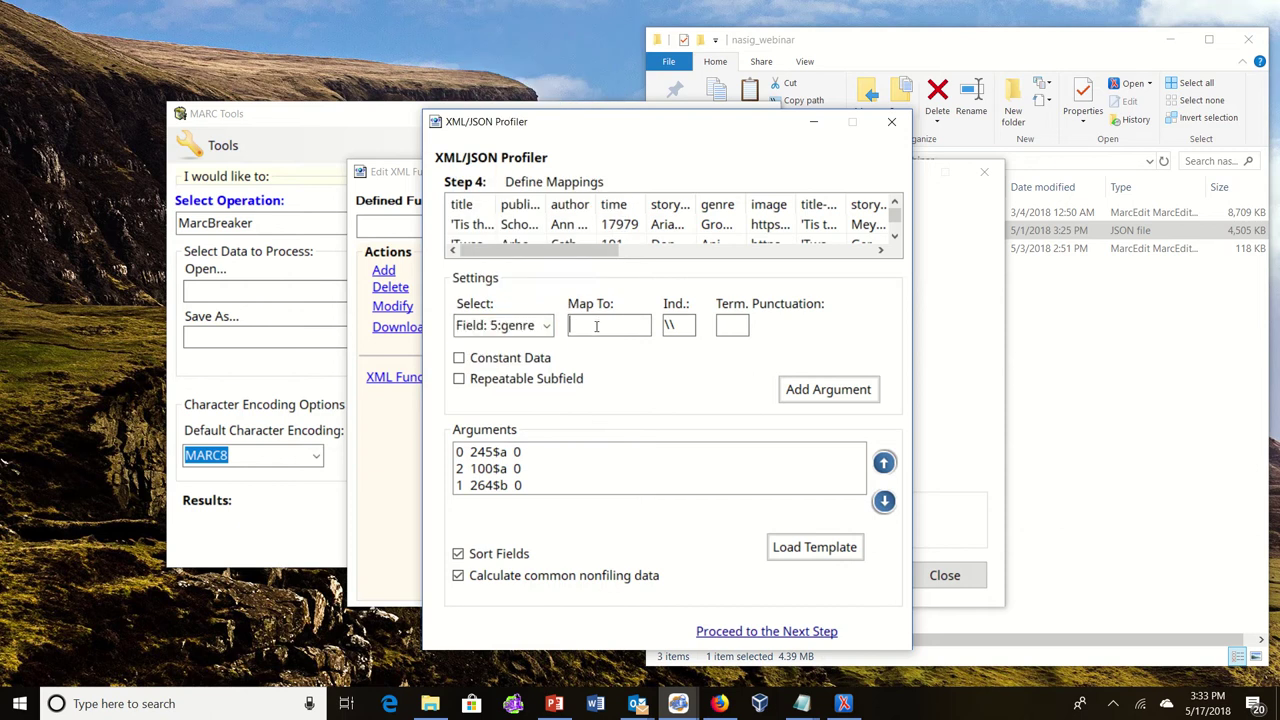
text(655$a)
click(829, 395)
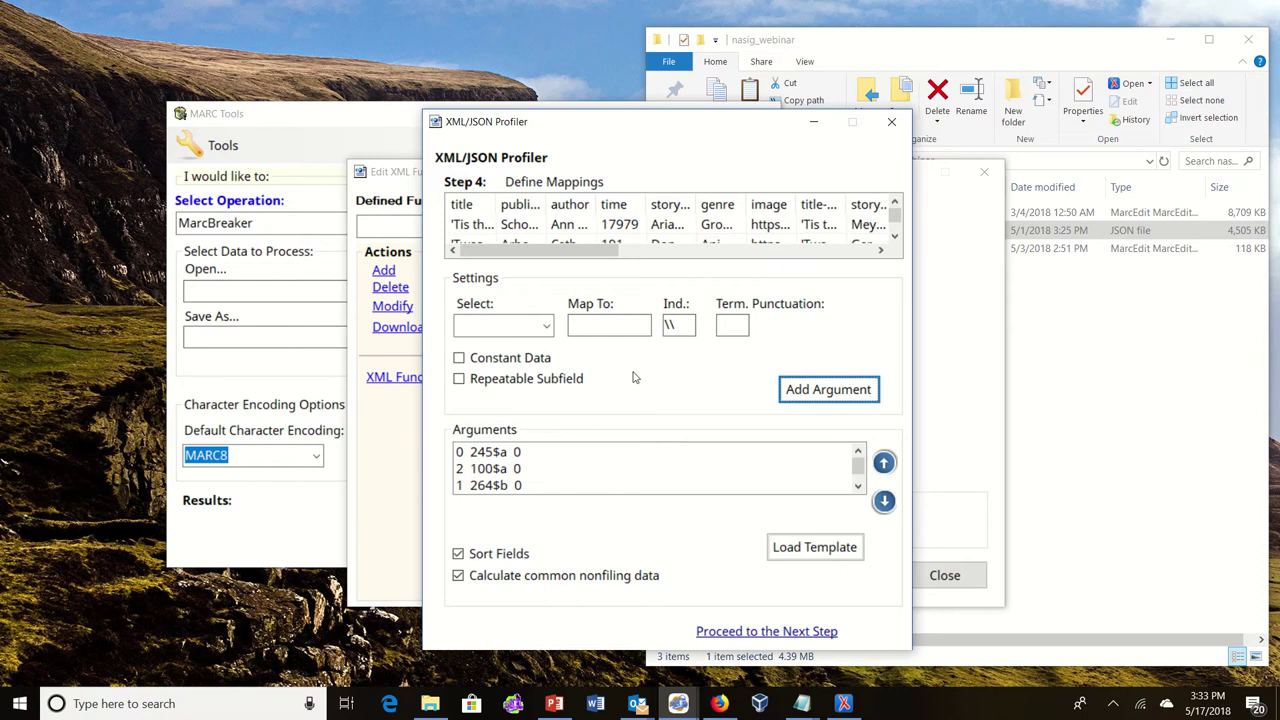
click(547, 328)
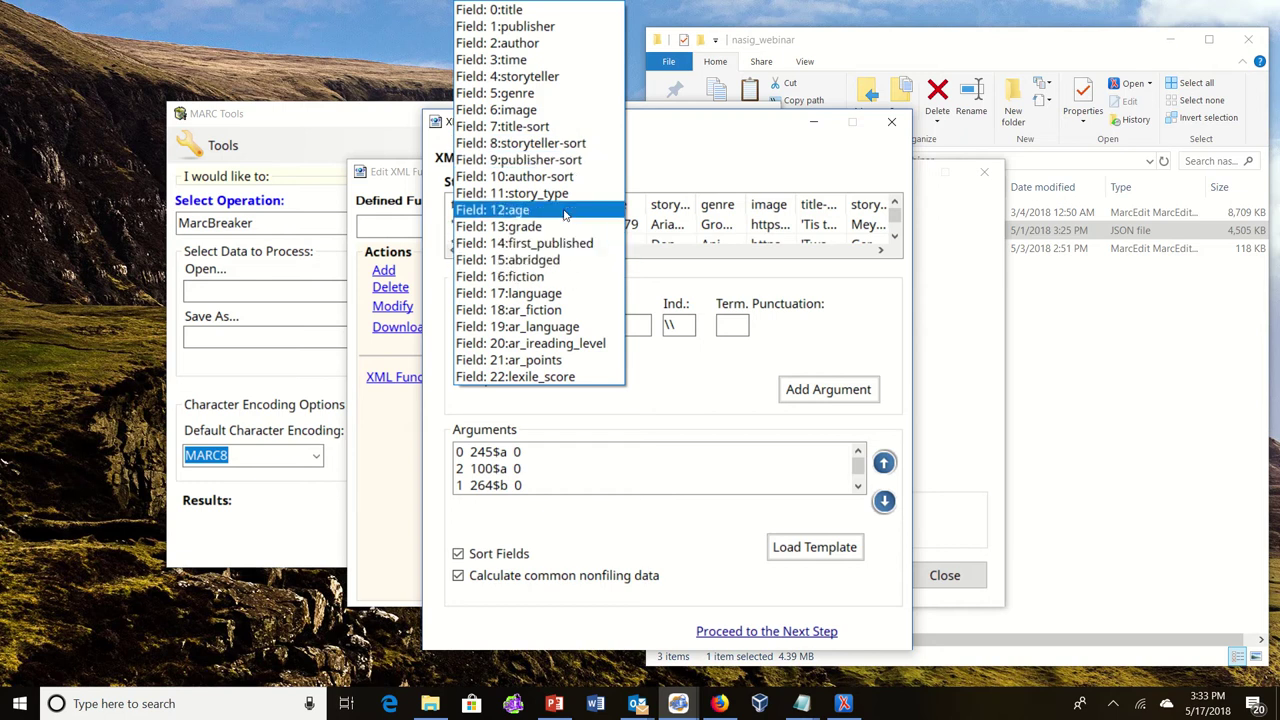
Map the image field to 856$u with indicators 41.
click(541, 112)
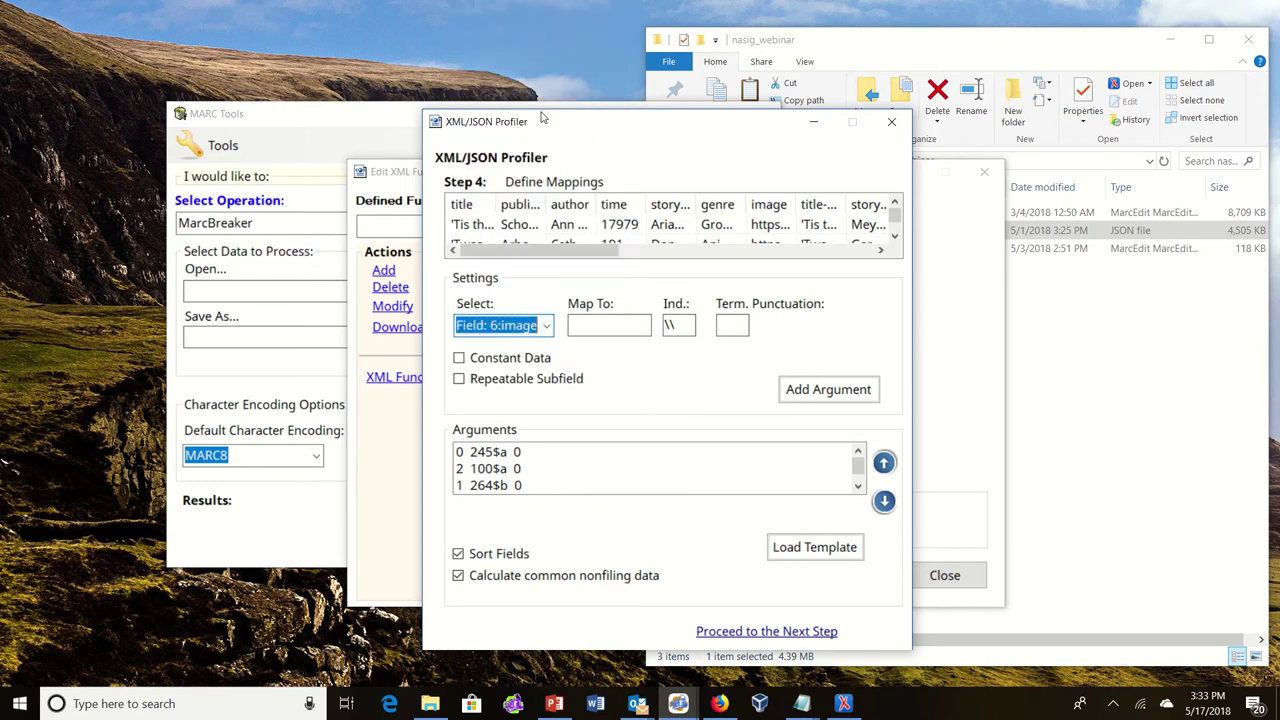
click(588, 326)
text(8)
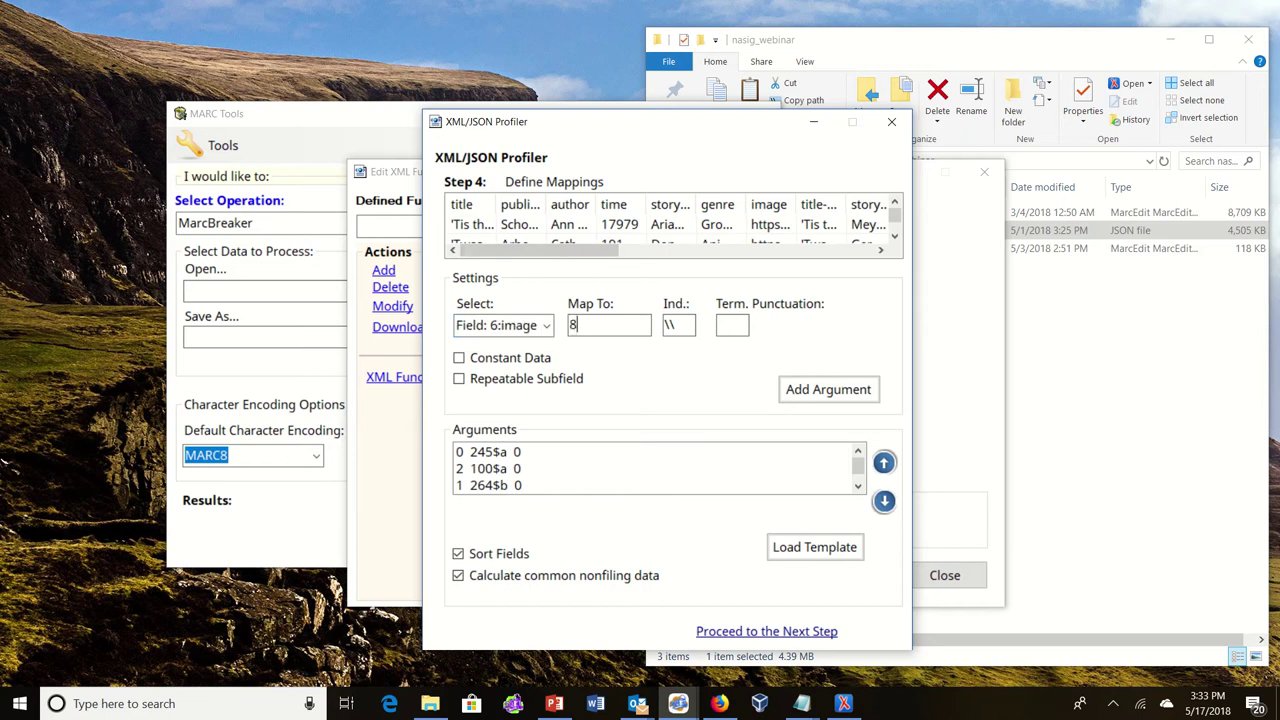
text(56$u)
key(BackSpace)
key(BackSpace)
text(41)
click(856, 391)
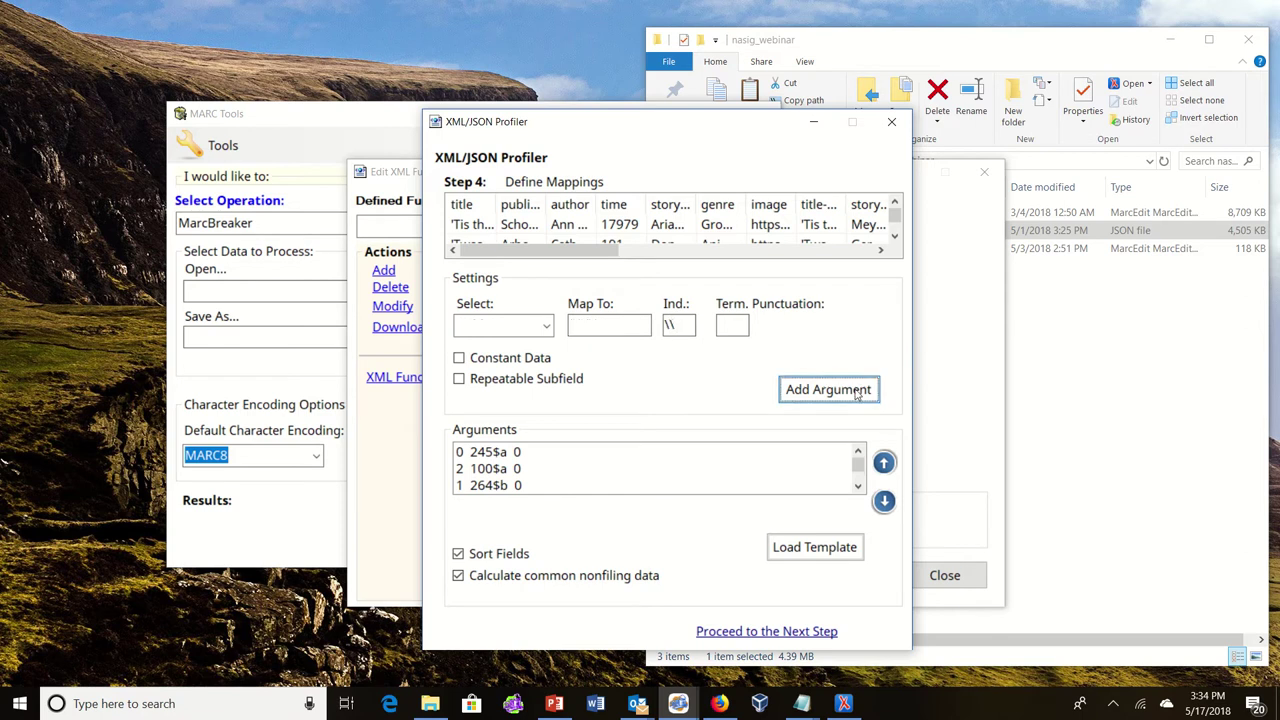
Add a constant-data 856$3 'Link to Image' argument for image with indicators 41.
click(543, 326)
click(512, 110)
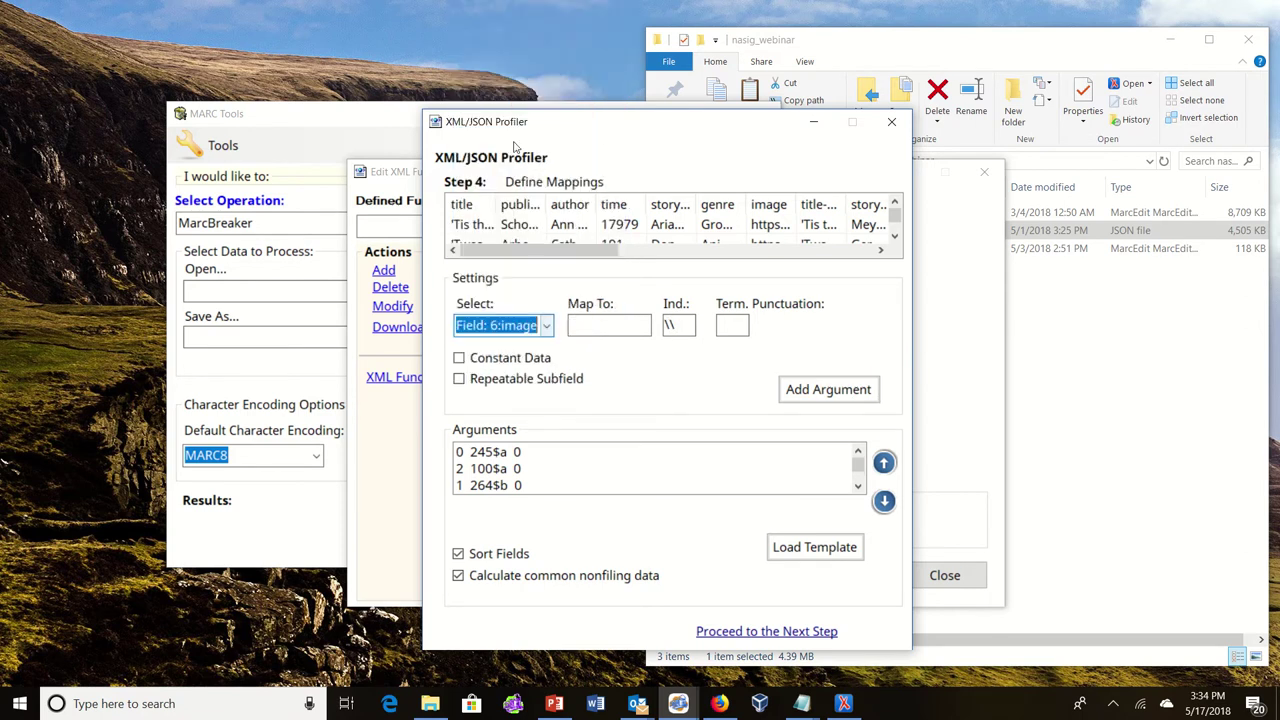
click(590, 325)
text(856$3)
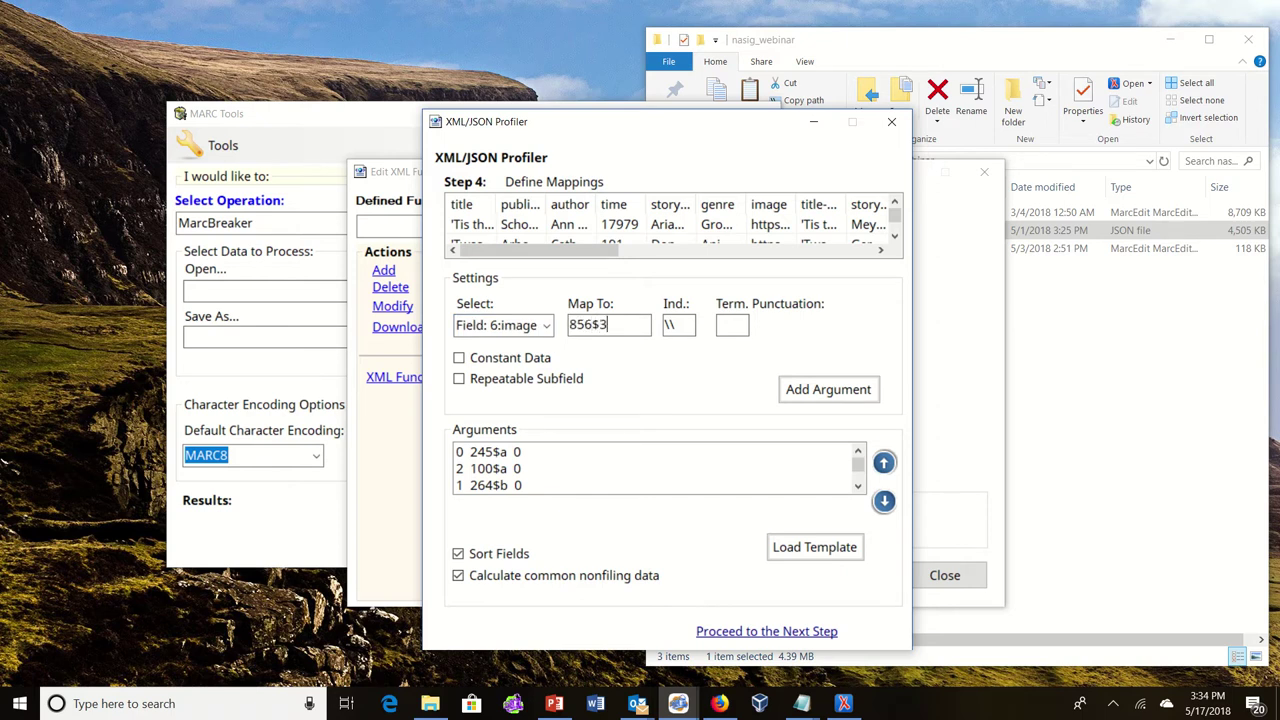
text(Link to Image)
key(Tab)
text(41)
click(532, 358)
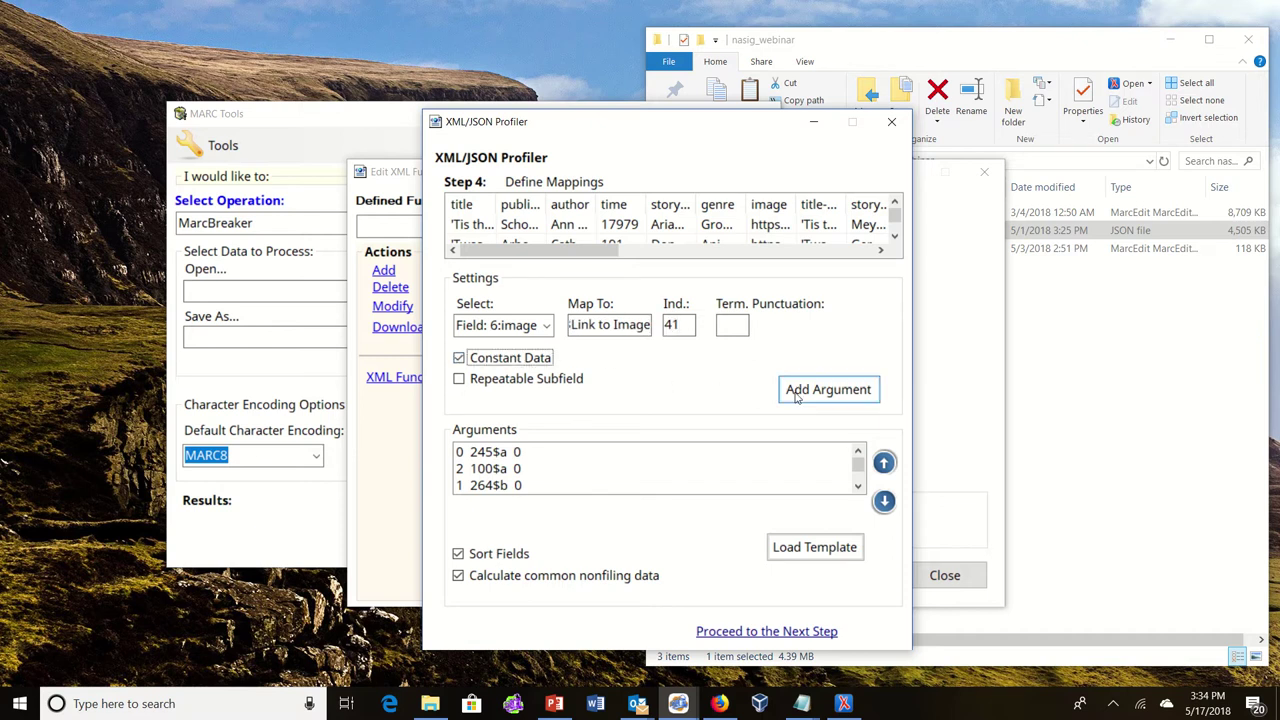
click(826, 389)
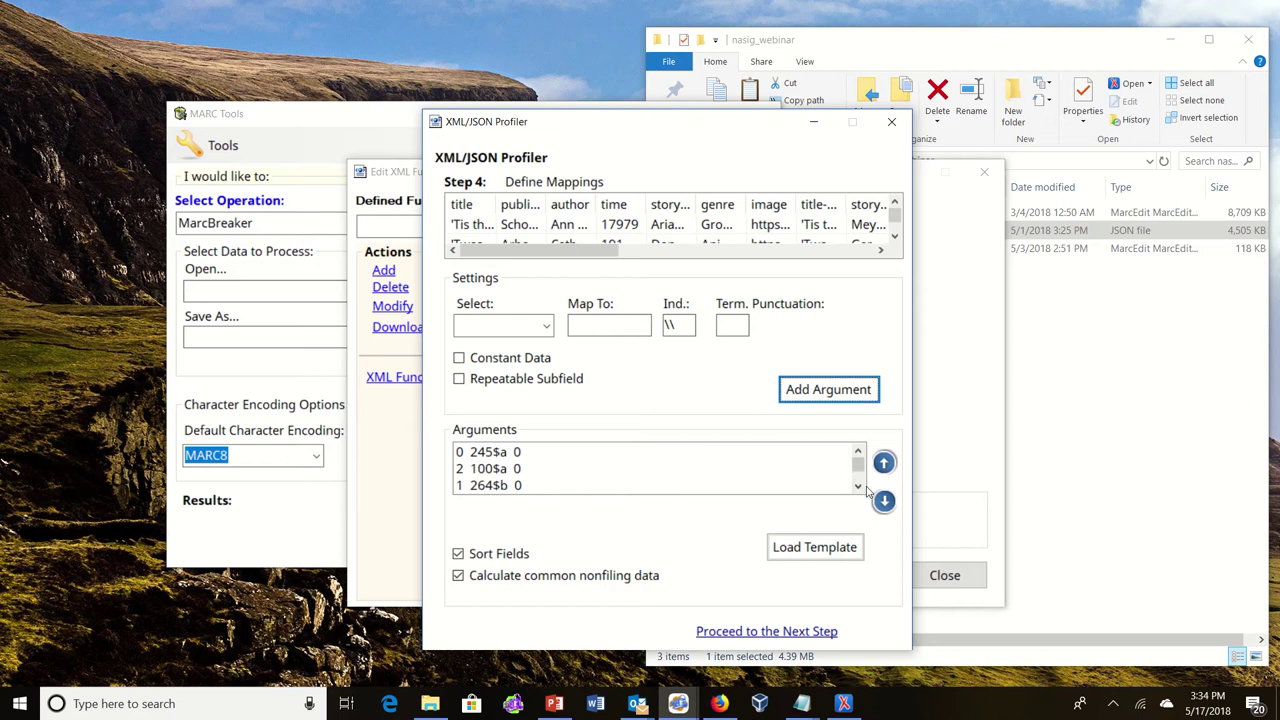
Move the 856$3 Link to Image argument above 856$u and join both into one 856 field.
scroll(862, 488, down, 3)
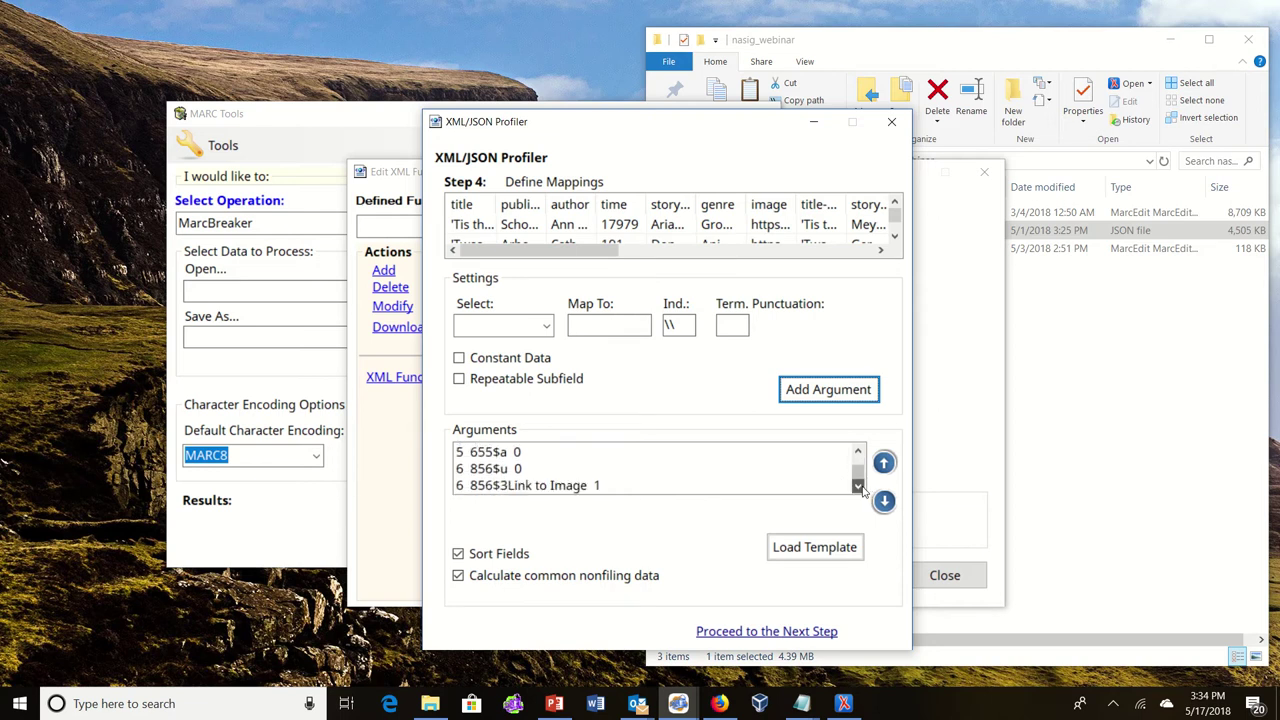
click(530, 469)
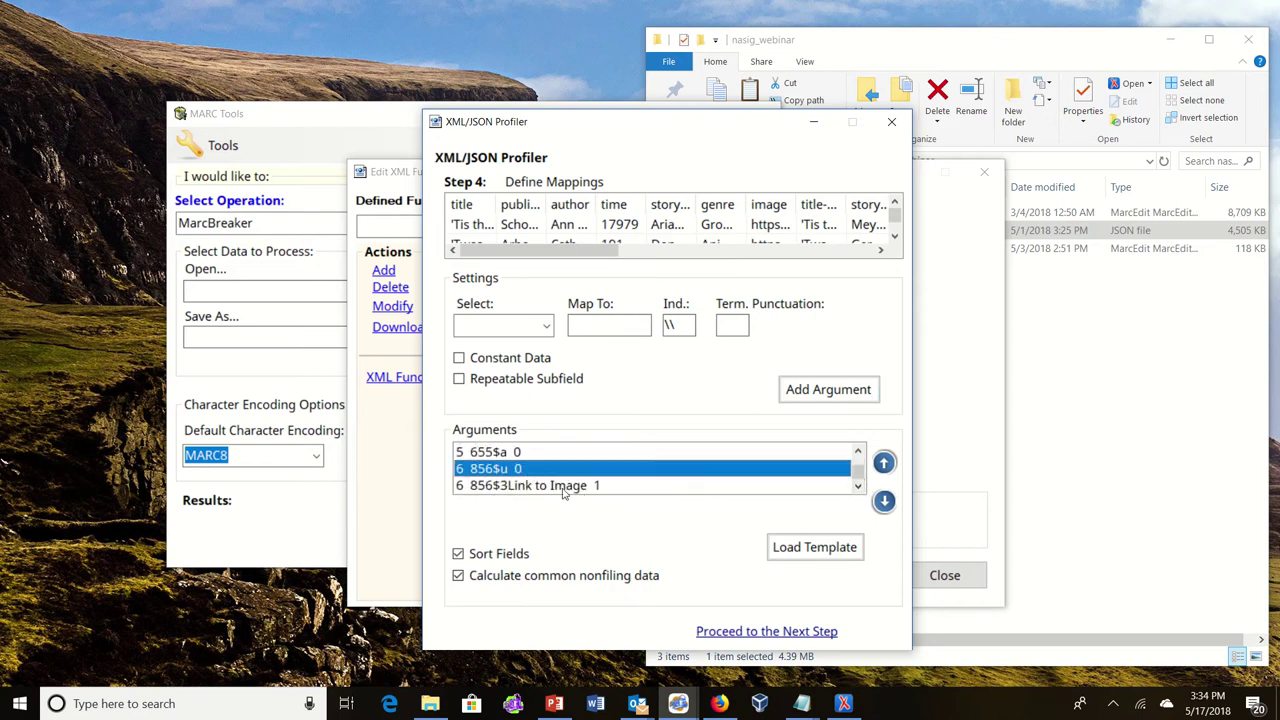
shift+click(690, 481)
click(690, 482)
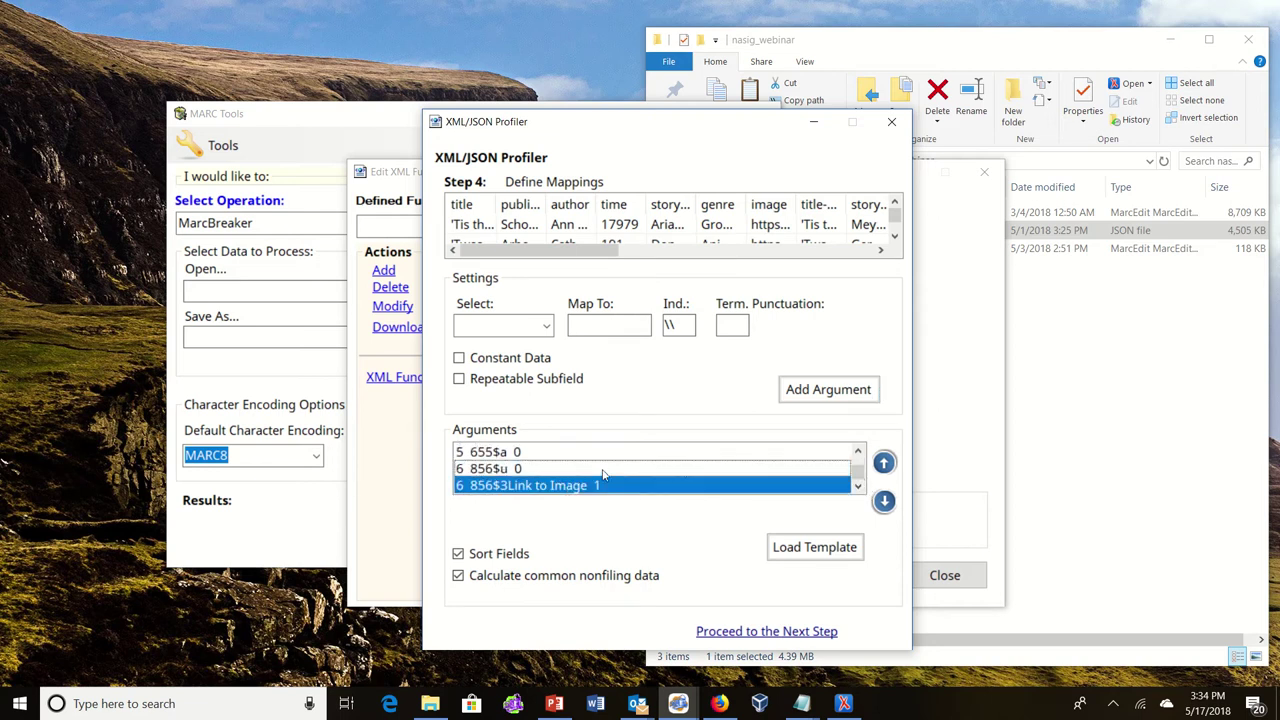
click(886, 464)
shift+click(522, 486)
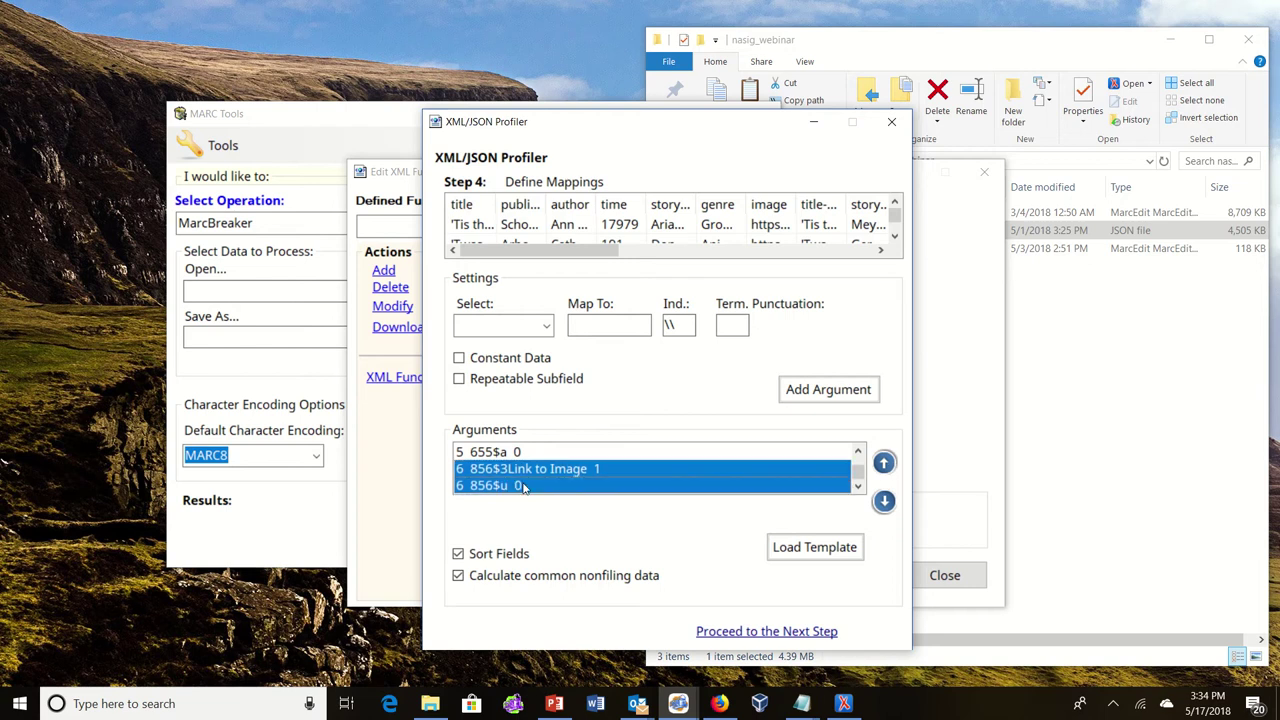
right_click(522, 486)
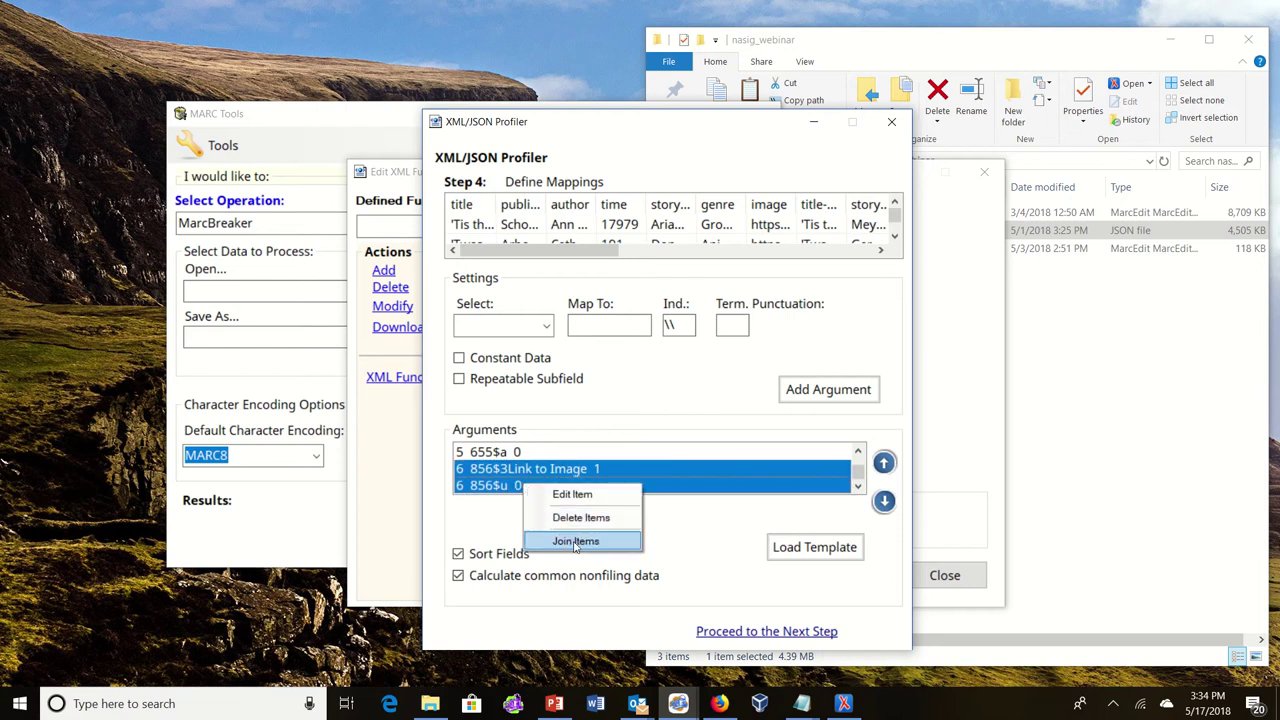
click(574, 540)
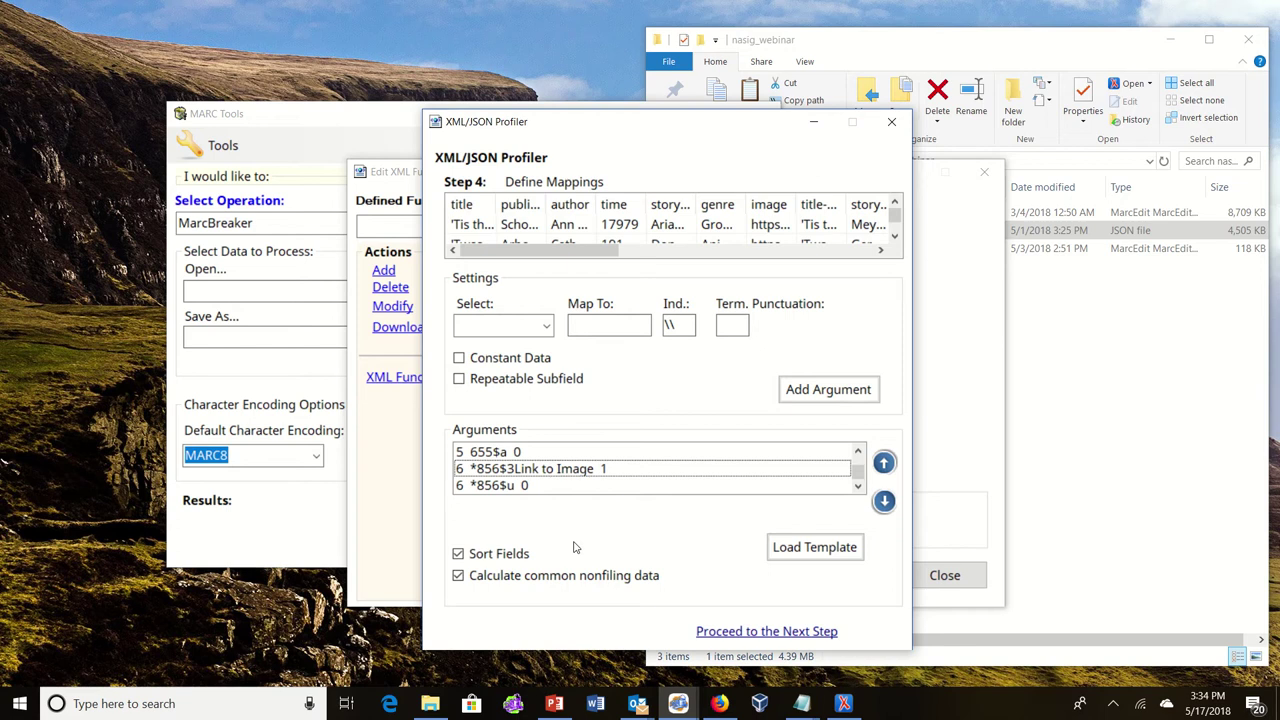
Finish the wizard to create the transformation and close the XML functions editor.
click(733, 632)
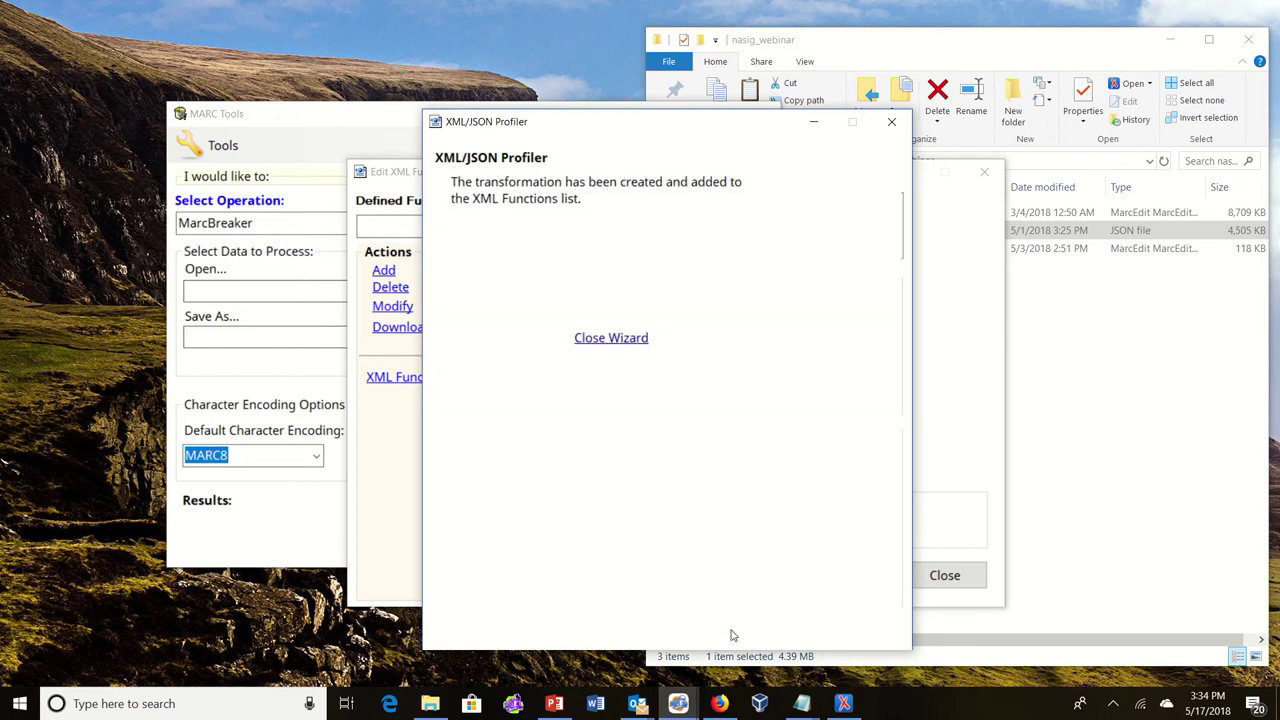
click(620, 341)
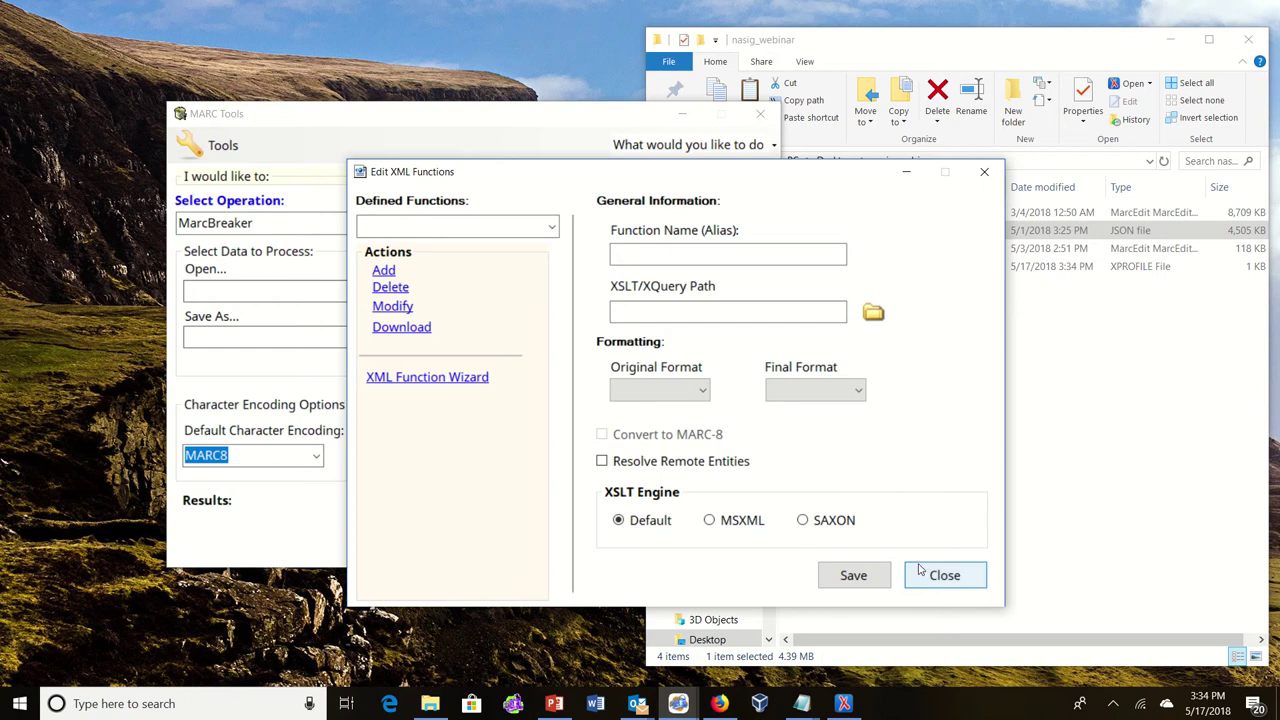
click(922, 574)
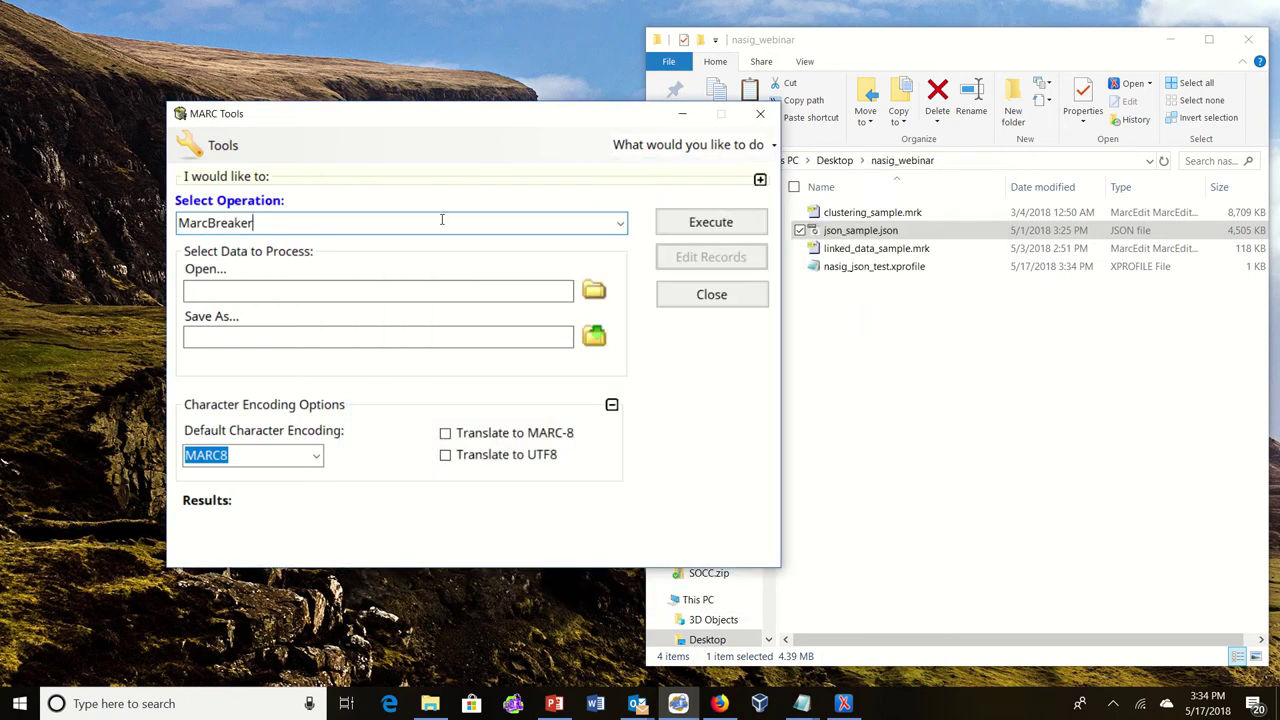
Set the MARC Tools operation to NASIG JSON Example => MARC.
key(BackSpace)
key(BackSpace)
key(BackSpace)
key(BackSpace)
key(BackSpace)
key(BackSpace)
key(BackSpace)
key(BackSpace)
key(BackSpace)
key(BackSpace)
key(BackSpace)
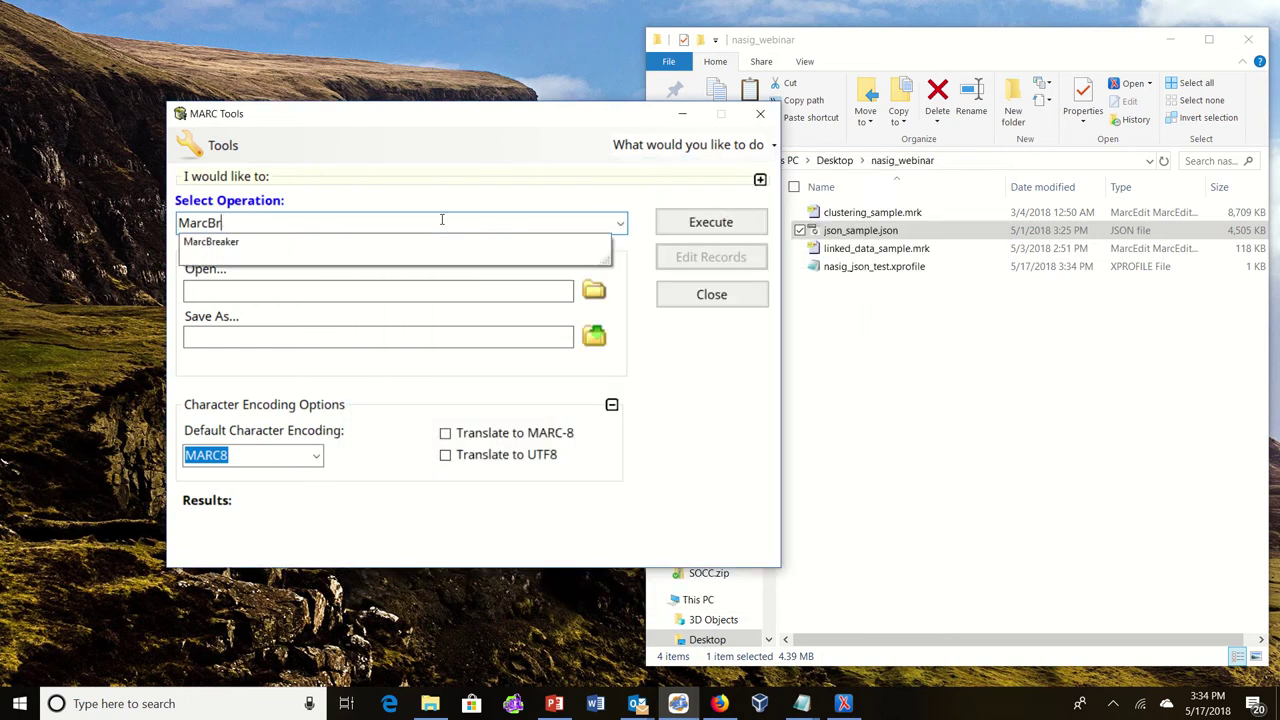
text(nas)
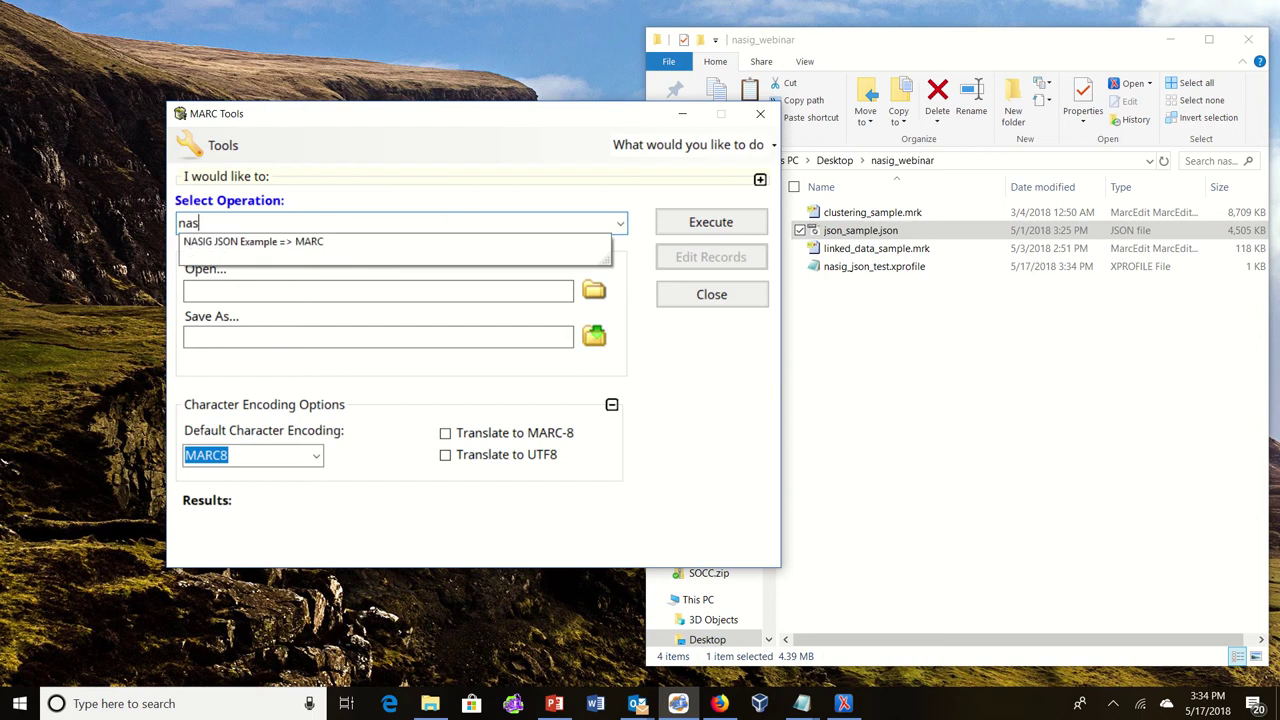
key(Down)
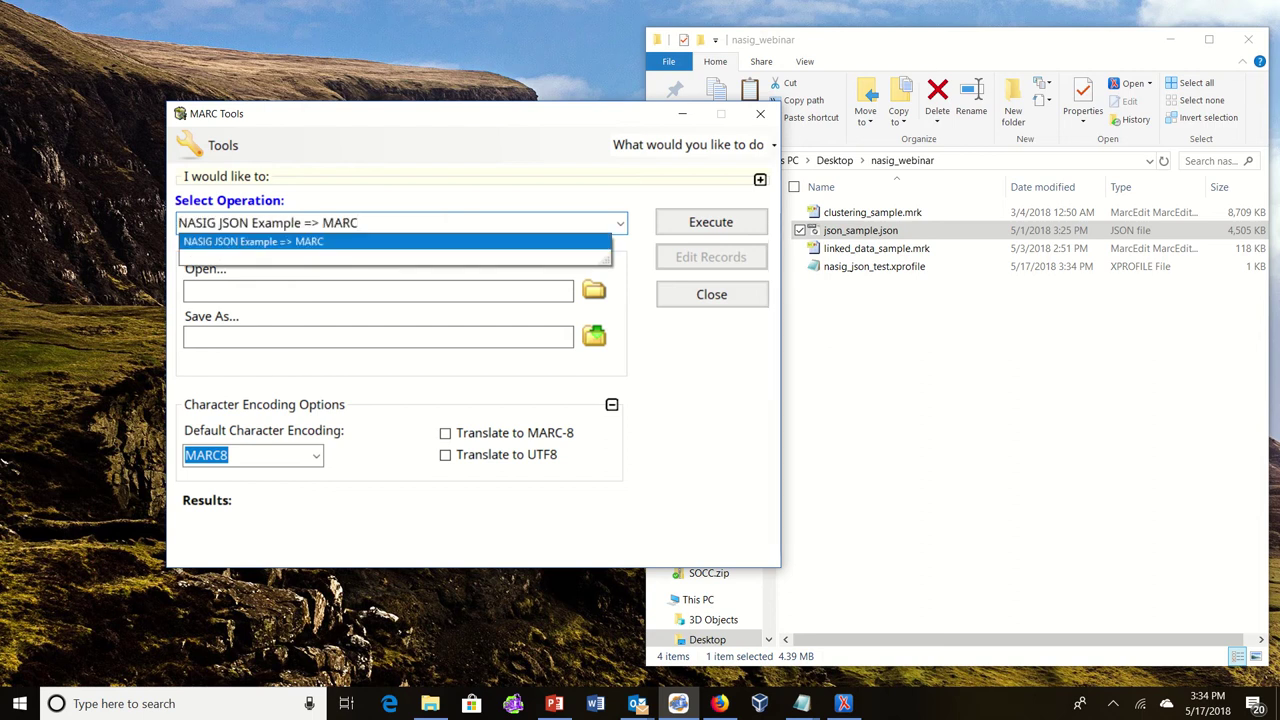
key(Return)
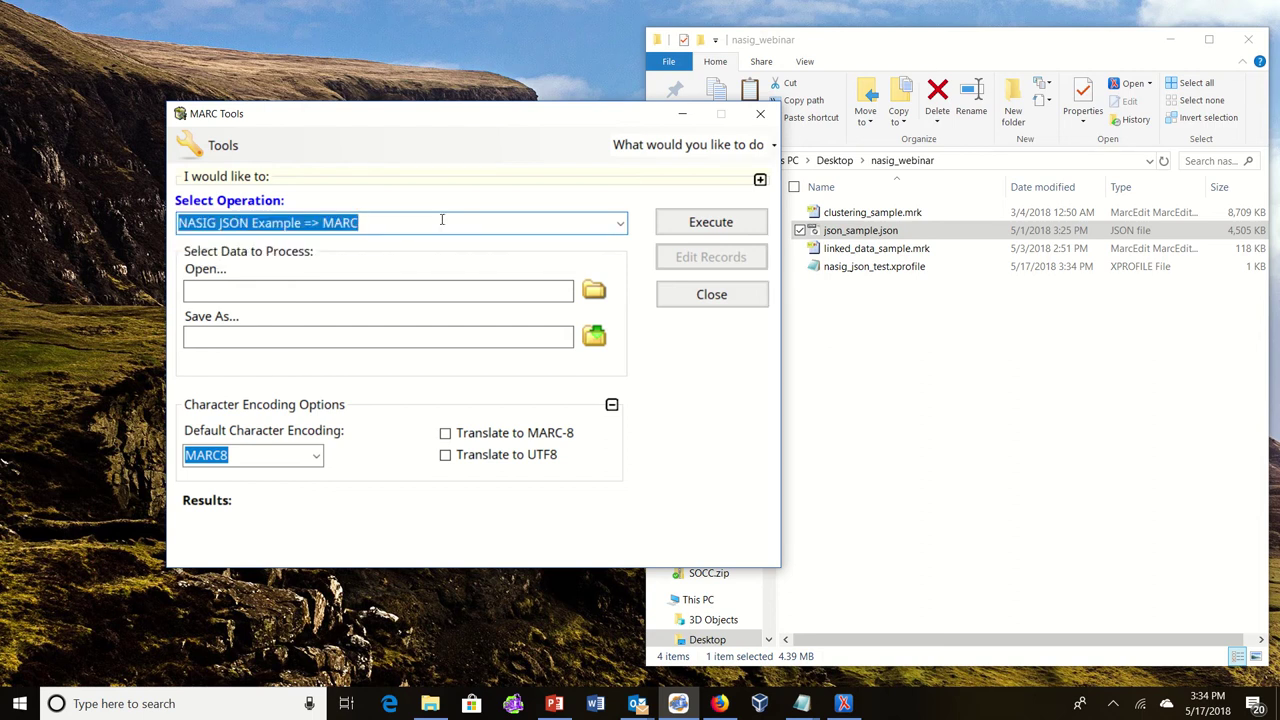
Load json_sample.json as input, set the output to json_sample.mrc, and run the conversion.
click(858, 232)
drag(858, 262, 495, 300)
click(541, 345)
key(BackSpace)
key(BackSpace)
key(BackSpace)
key(BackSpace)
key(BackSpace)
key(BackSpace)
key(BackSpace)
key(BackSpace)
key(BackSpace)
text(.mrc)
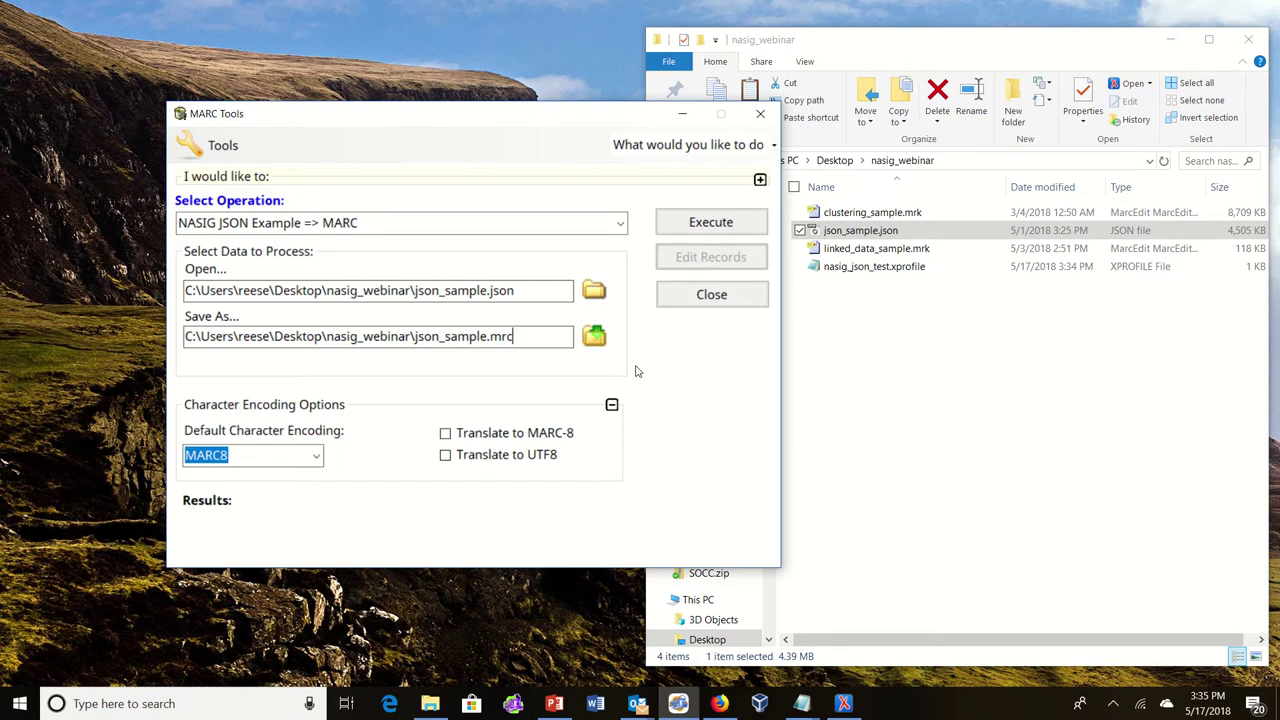
click(703, 220)
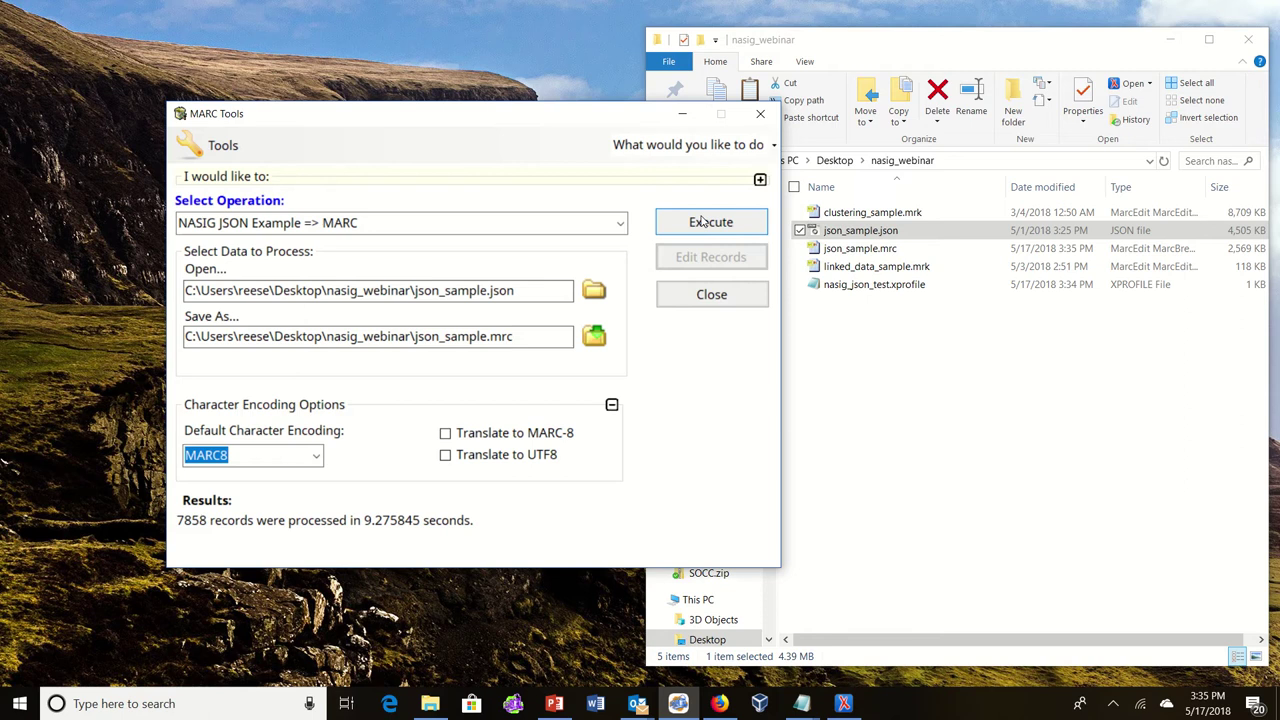
click(886, 284)
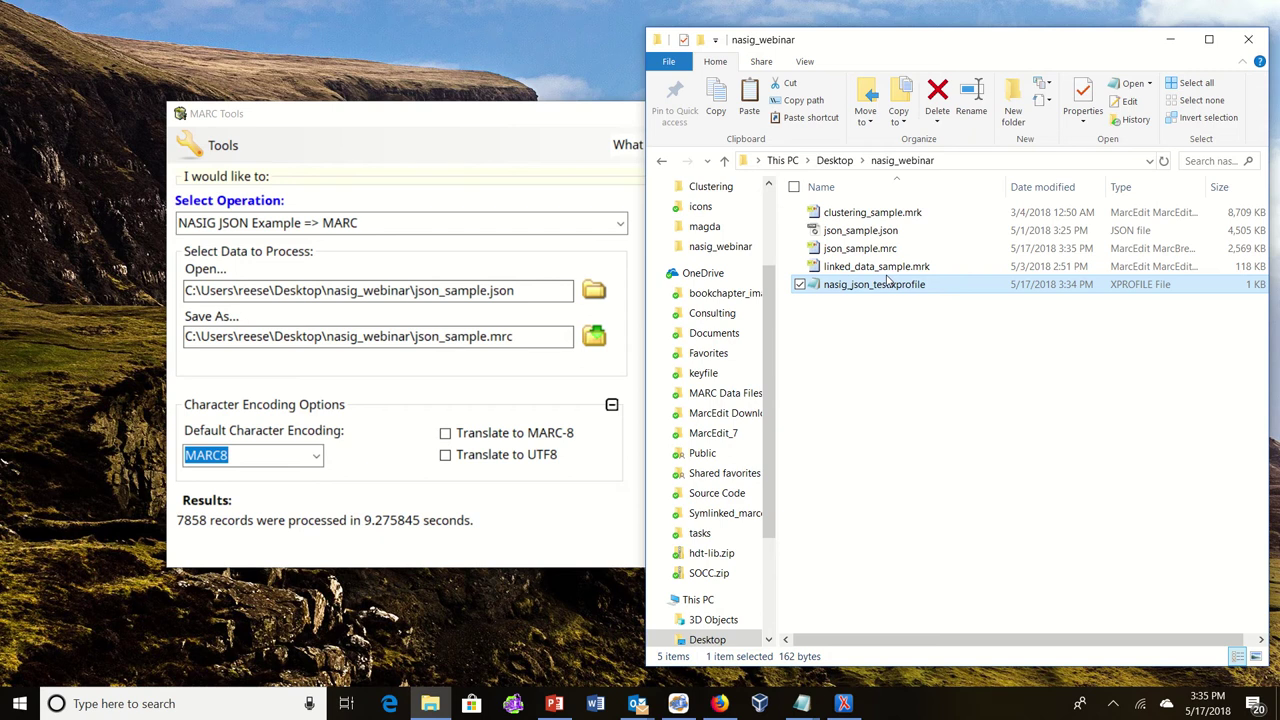
click(575, 128)
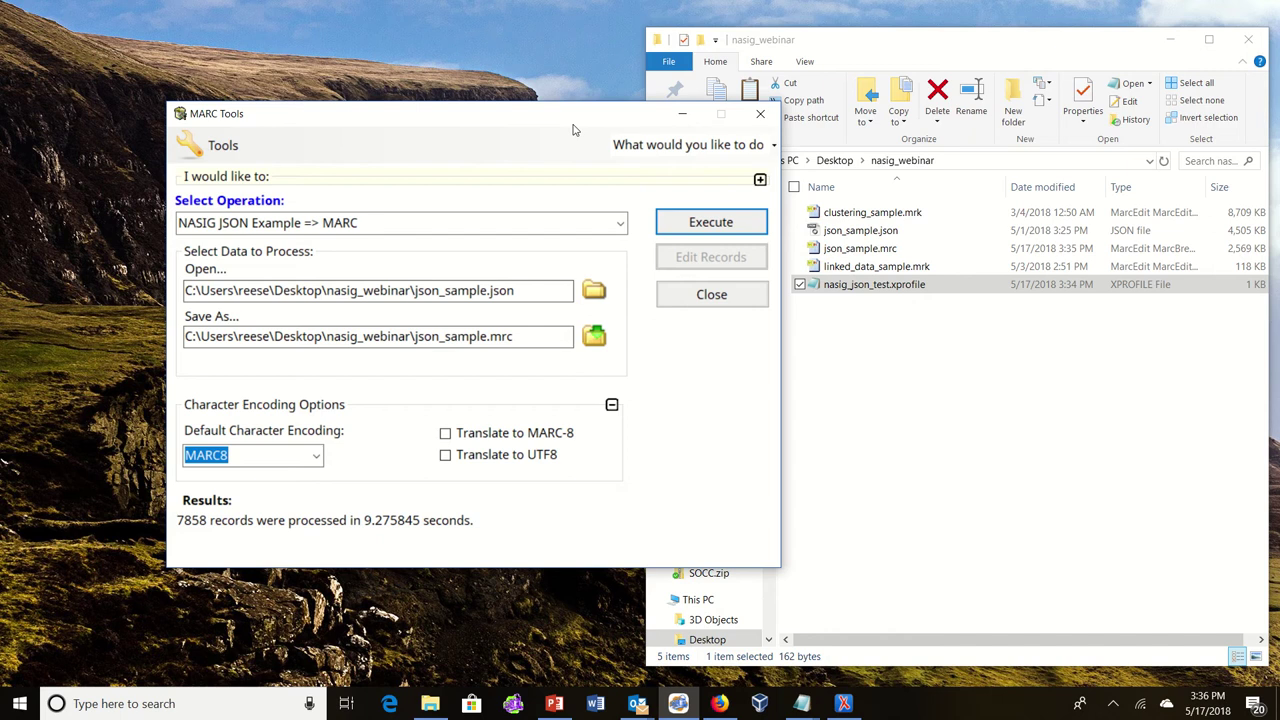